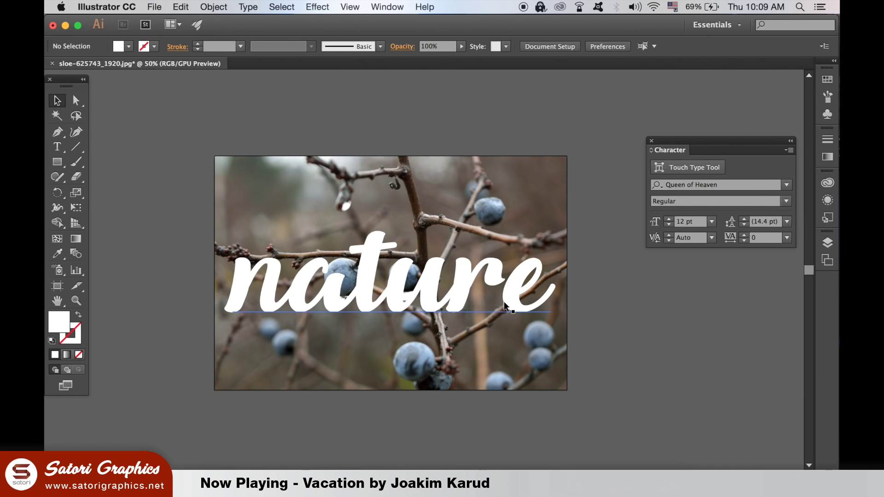
Select the "nature" text and convert it to outlines
left_click(508, 306)
left_click(716, 187)
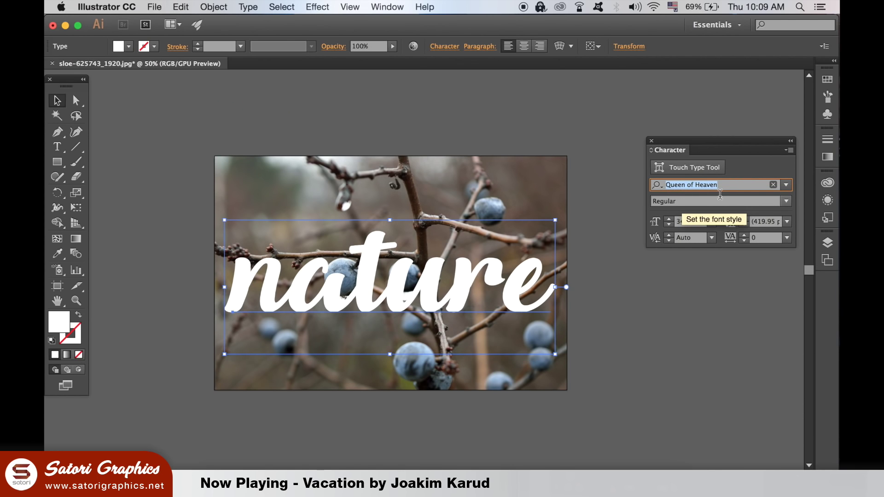
left_click(614, 211)
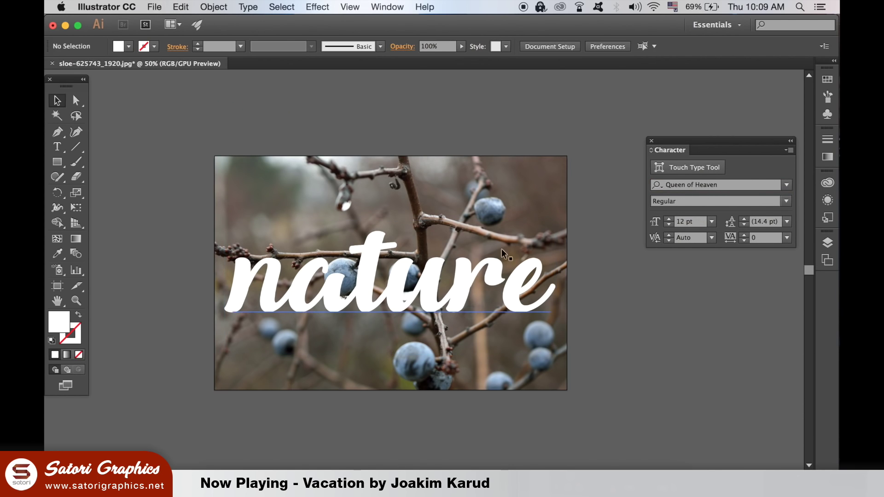
left_click(475, 269)
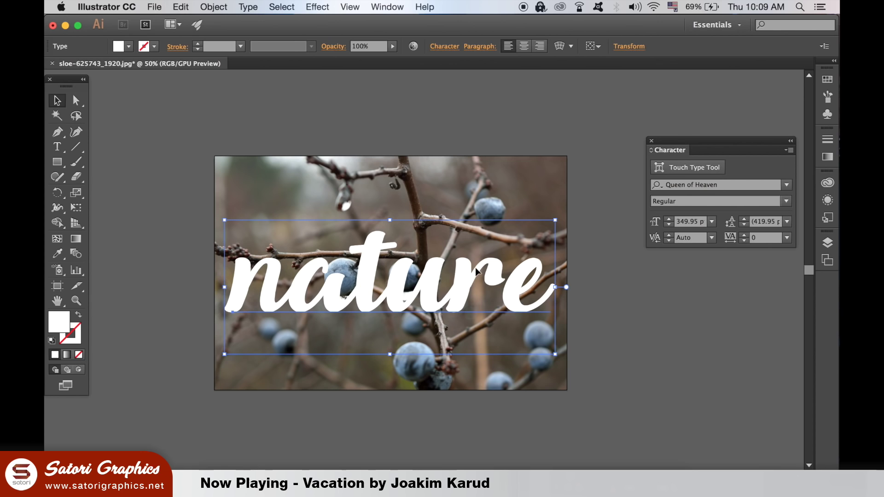
left_click(244, 6)
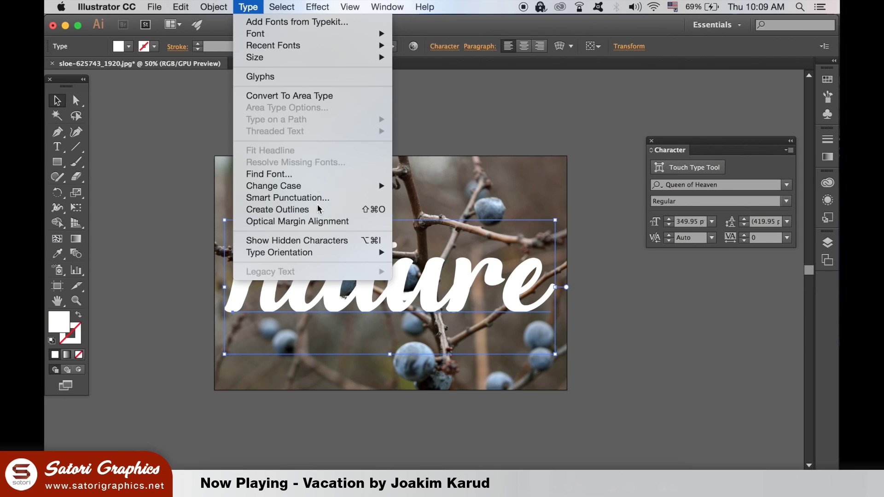
left_click(466, 209)
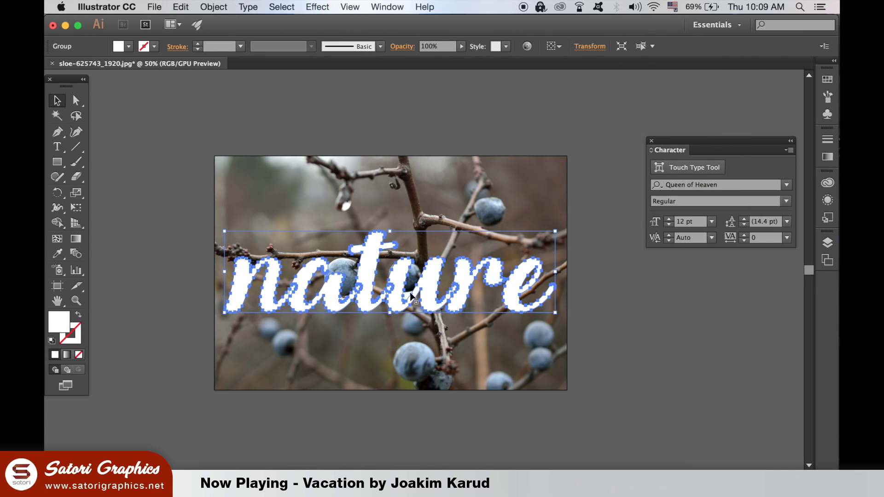
Simplify the paths of the outlined lettering with a curve precision of 69%
left_click(229, 5)
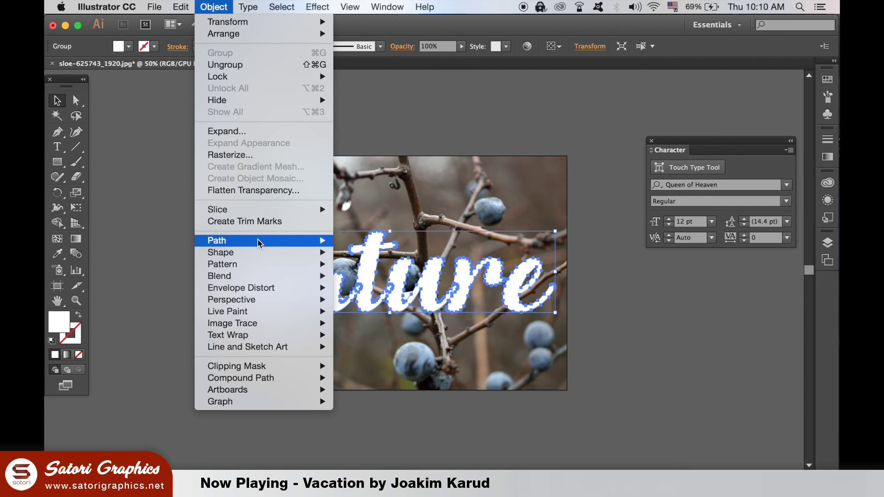
mouse_move(258, 241)
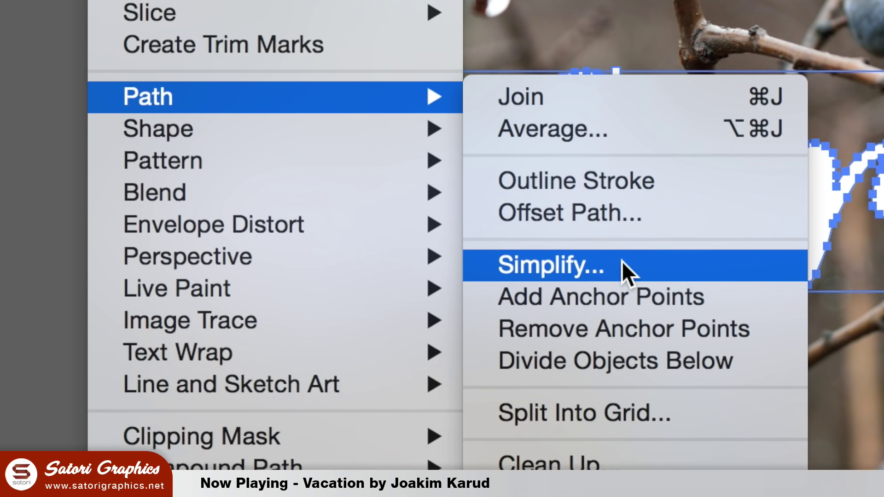
left_click(622, 261)
left_click(608, 262)
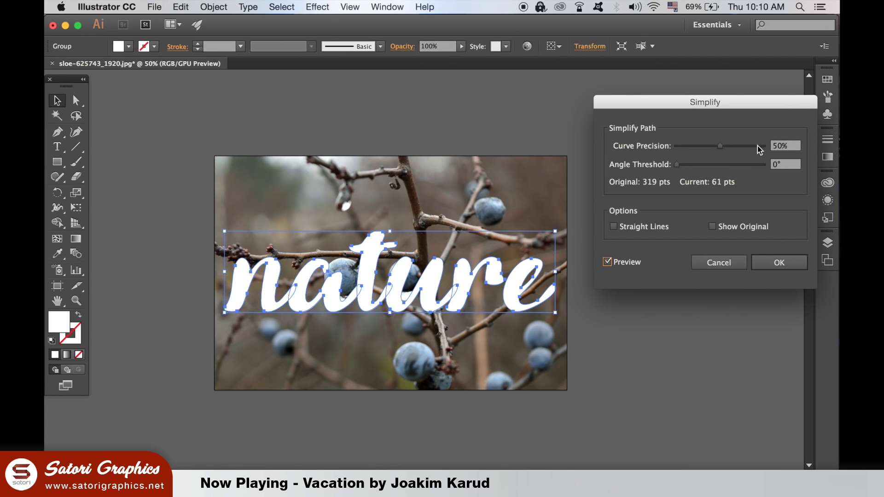
left_click(736, 146)
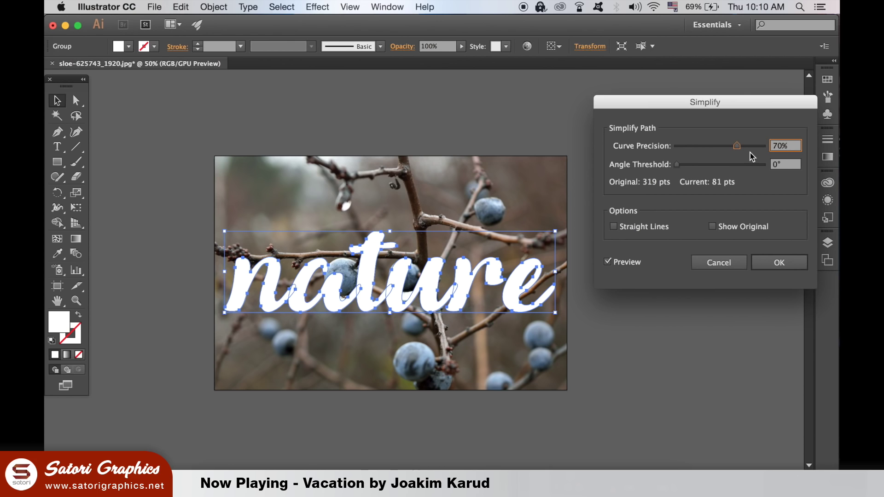
left_click_drag(736, 146, 736, 146)
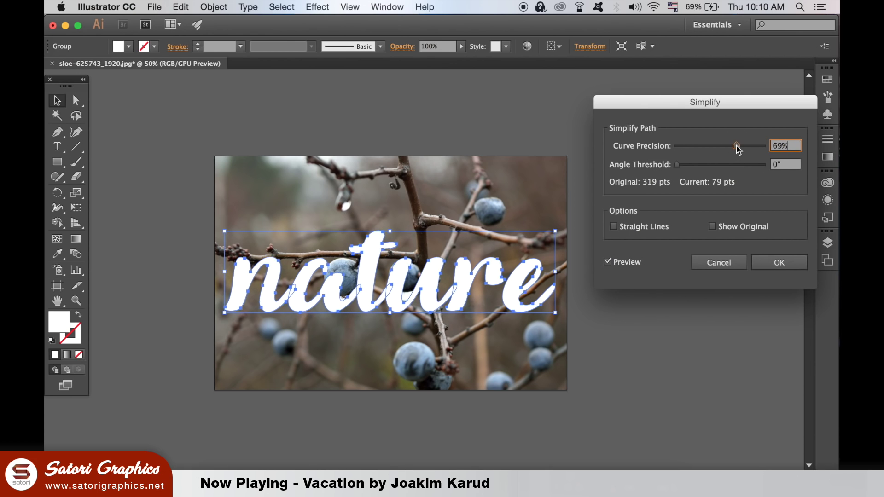
left_click(782, 262)
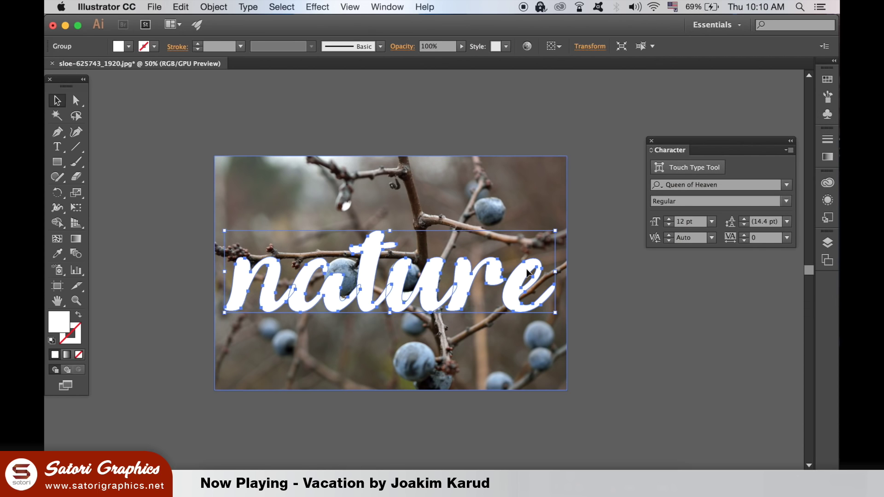
Ungroup the lettering and shift the letter e slightly closer to the r
left_click(213, 7)
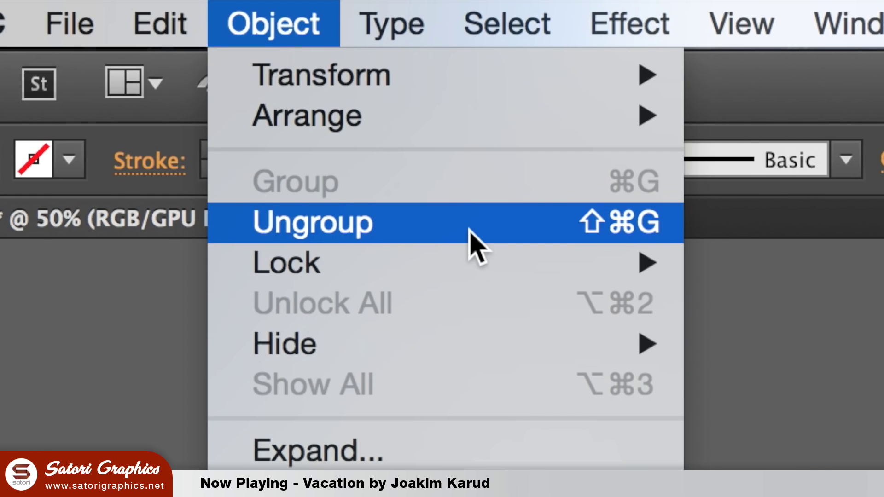
left_click(474, 244)
left_click(628, 276)
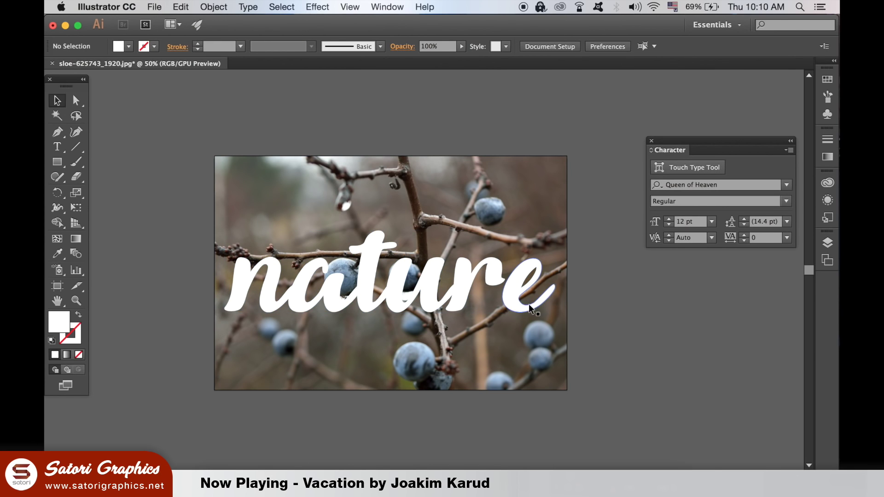
left_click(528, 303)
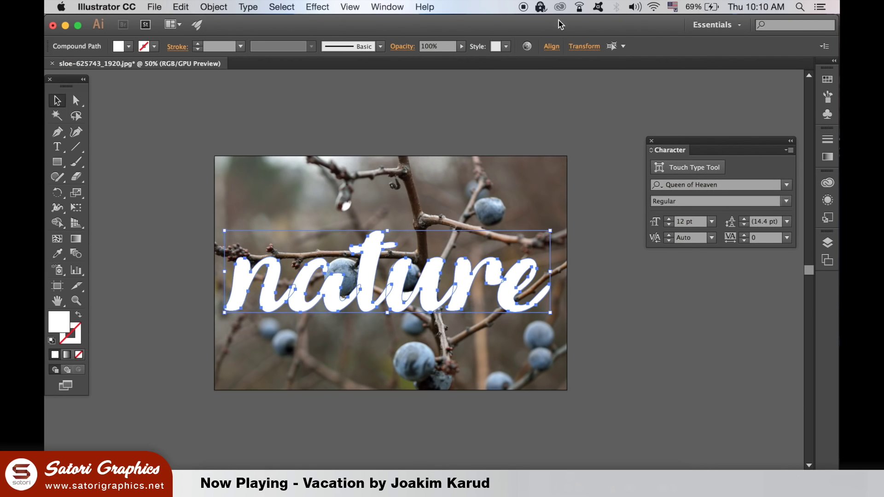
Set the opacity of all the letters to 50% and deselect them
left_click(443, 46)
type("50")
left_click(651, 267)
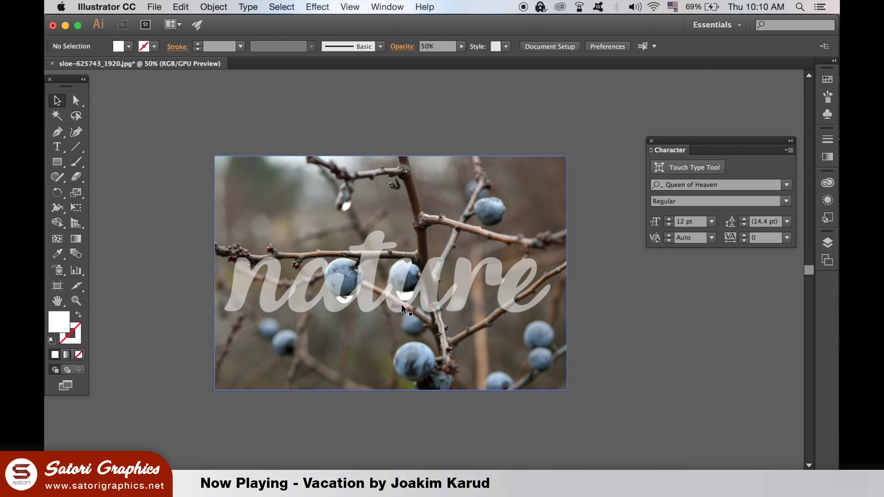
Select the background photo and lock it
left_click(546, 357)
left_click(213, 7)
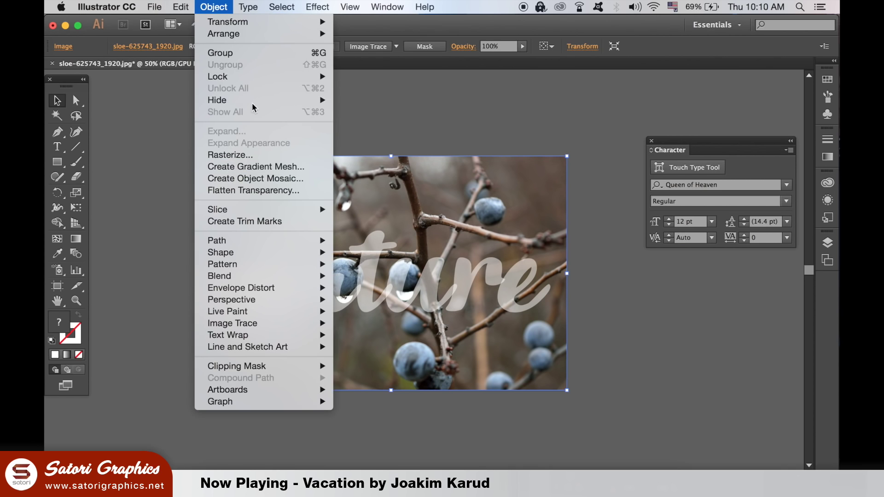
mouse_move(261, 76)
left_click(350, 77)
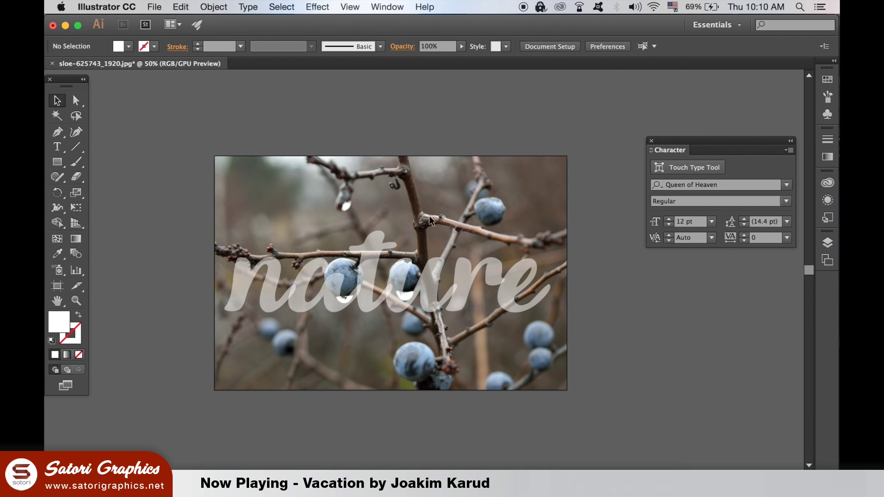
Trace the left and lower edge of the berry behind the letter a with the Pen tool, using a white stroke and no fill
scroll(372, 242, "up", 4)
left_click_drag(226, 343, 442, 158)
left_click_drag(390, 162, 322, 204)
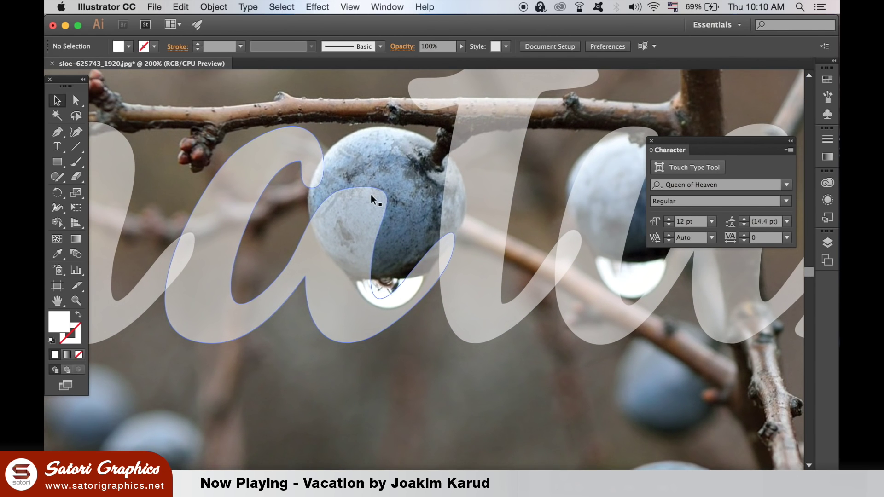
scroll(371, 194, "up", 2)
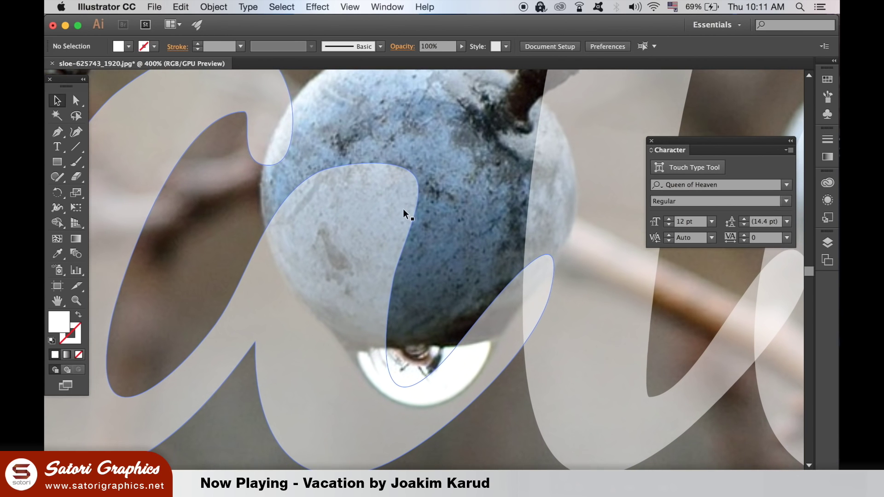
left_click_drag(400, 181, 387, 232)
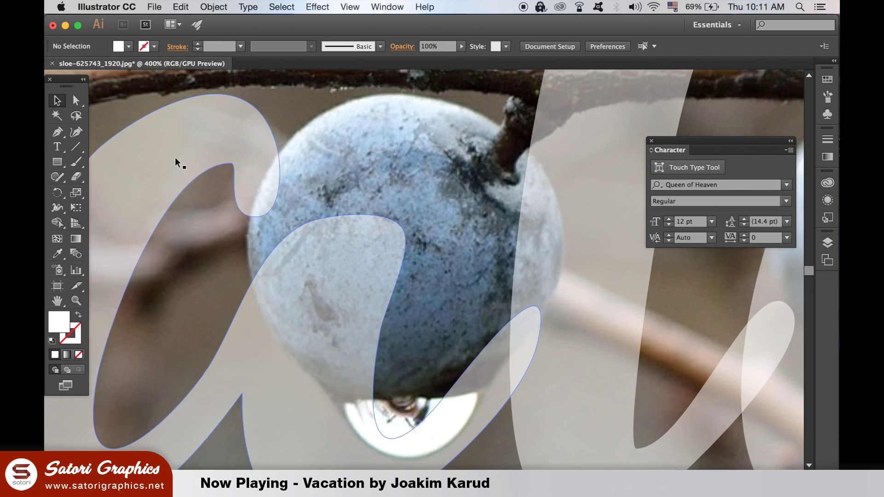
left_click(59, 132)
left_click(78, 314)
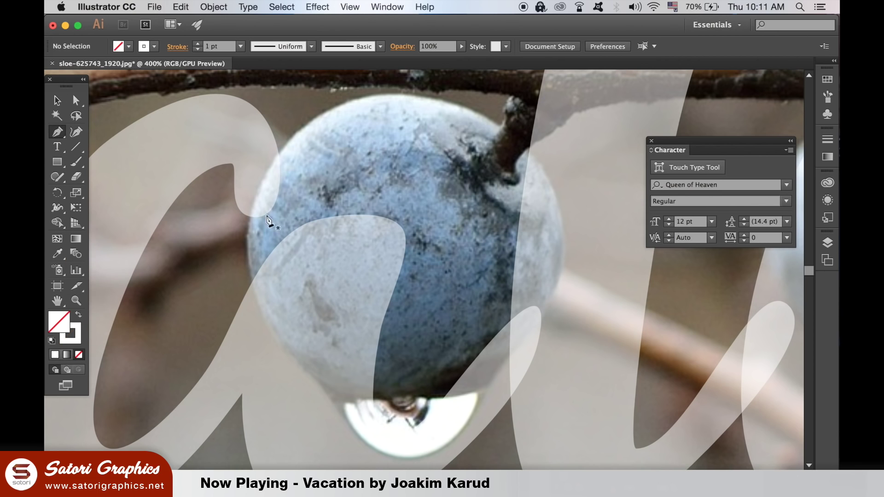
left_click(284, 147)
left_click_drag(248, 241, 251, 298)
left_click(256, 260)
left_click(252, 281)
left_click_drag(374, 398, 473, 408)
left_click(374, 398)
left_click(416, 381)
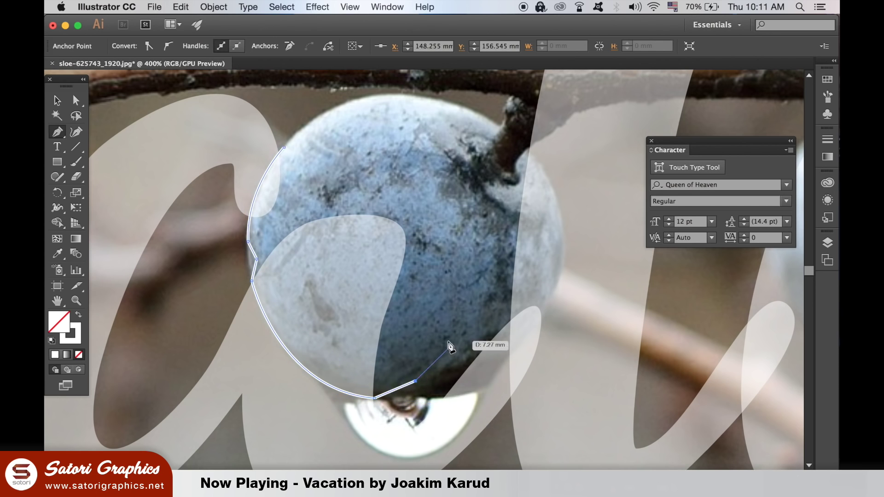
Continue the berry path around its lower right edge and close it roughly across the berry's upper part
scroll(479, 295, "down", 3)
scroll(479, 295, "right", 2)
left_click(414, 341)
left_click(412, 340)
left_click_drag(511, 259, 562, 167)
left_click(511, 259)
left_click(452, 151)
scroll(398, 164, "up", 3)
scroll(399, 164, "left", 1)
left_click(396, 161)
left_click(315, 149)
left_click(277, 146)
Give the closed berry shape a white fill and no stroke
left_click(78, 314)
left_click(57, 100)
scroll(453, 294, "down", 3)
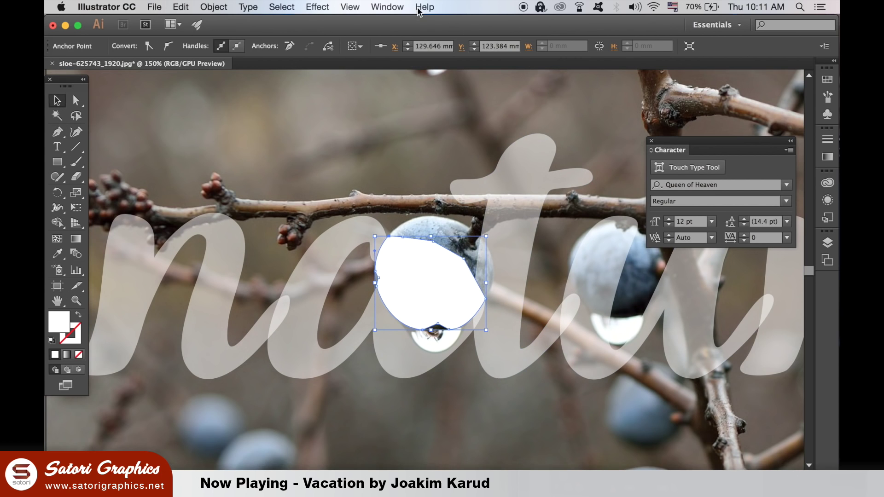
Cut the white berry shape out of the letter a with the Pathfinder's Minus Front operation
left_click(398, 7)
scroll(483, 323, "down", 5)
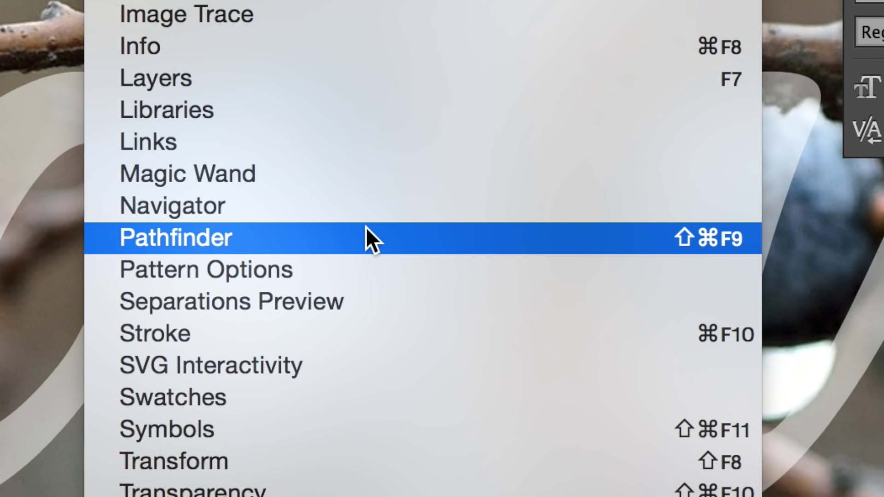
left_click(366, 227)
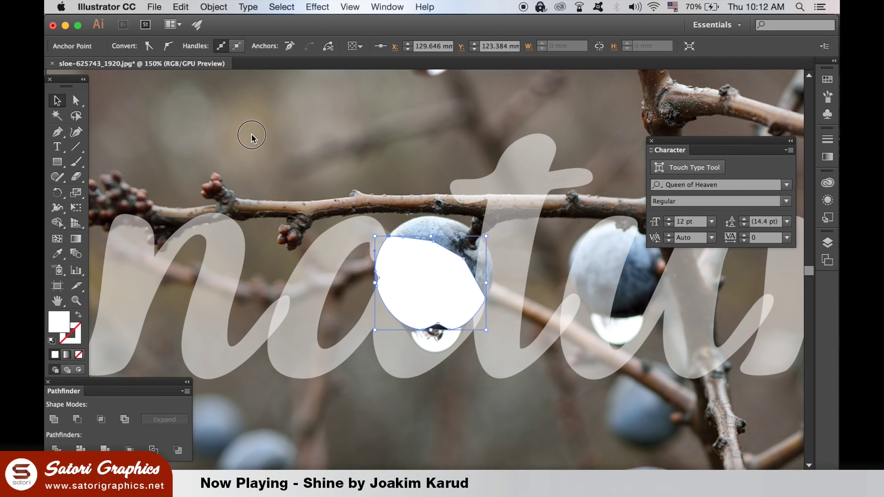
left_click_drag(157, 382, 240, 93)
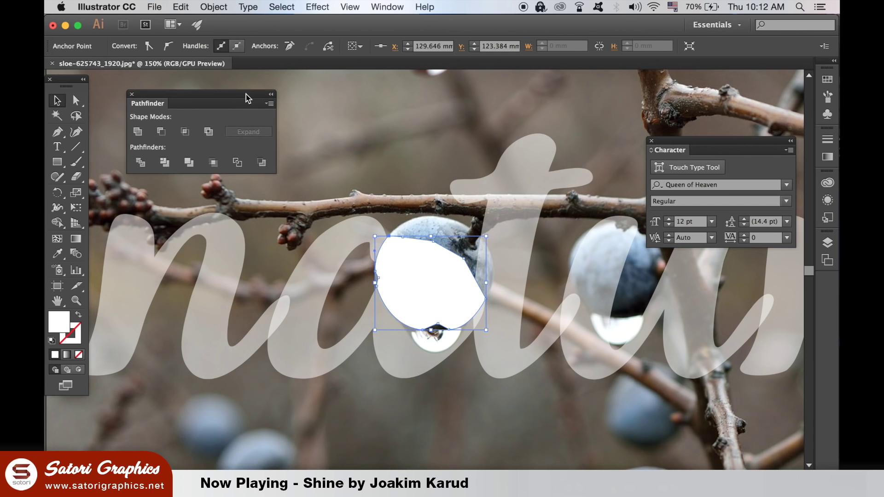
left_click(316, 273, "shift")
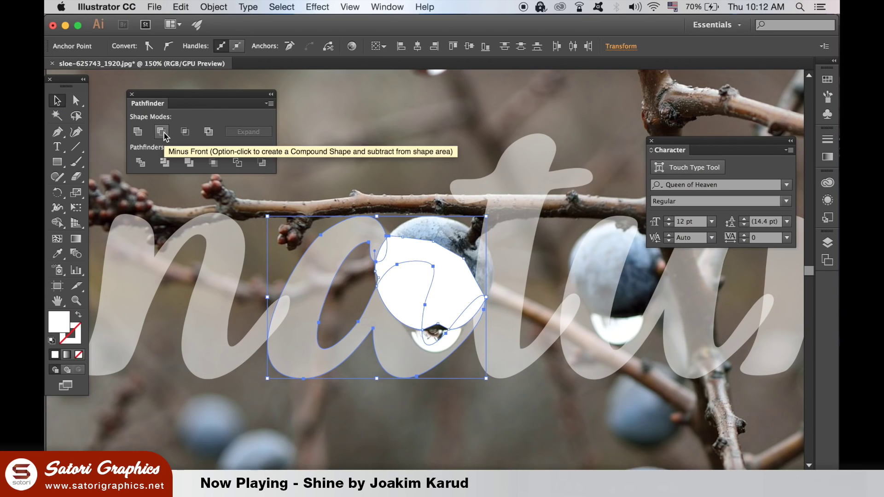
left_click(117, 194)
left_click(713, 496)
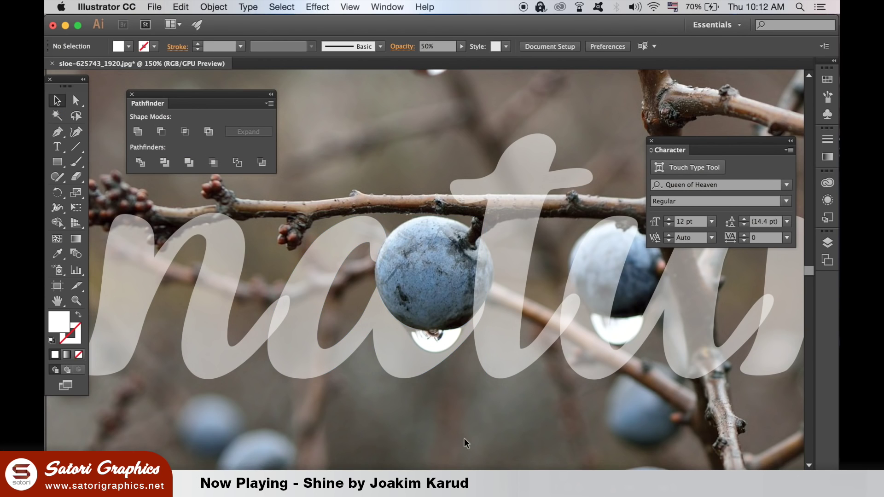
Reshape the leftover pointed tip of the letter a's tail where it overlaps the t, using its anchor point
scroll(491, 308, "up", 4)
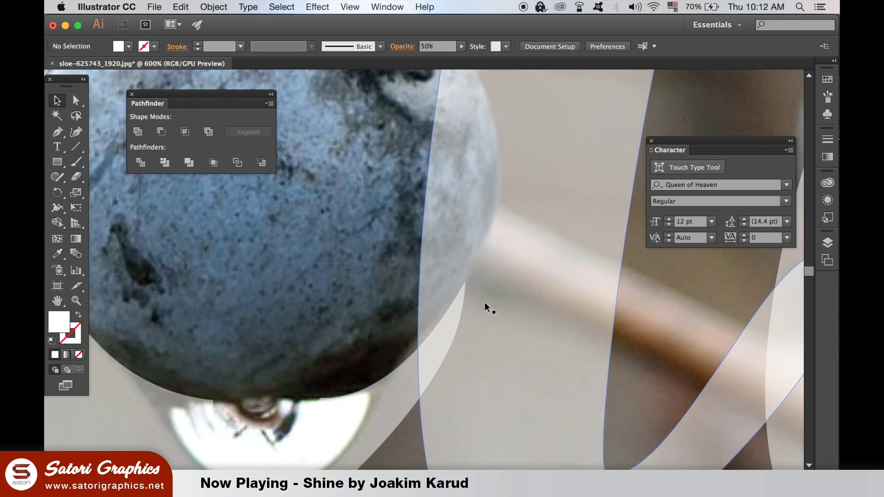
key("a")
left_click(465, 282)
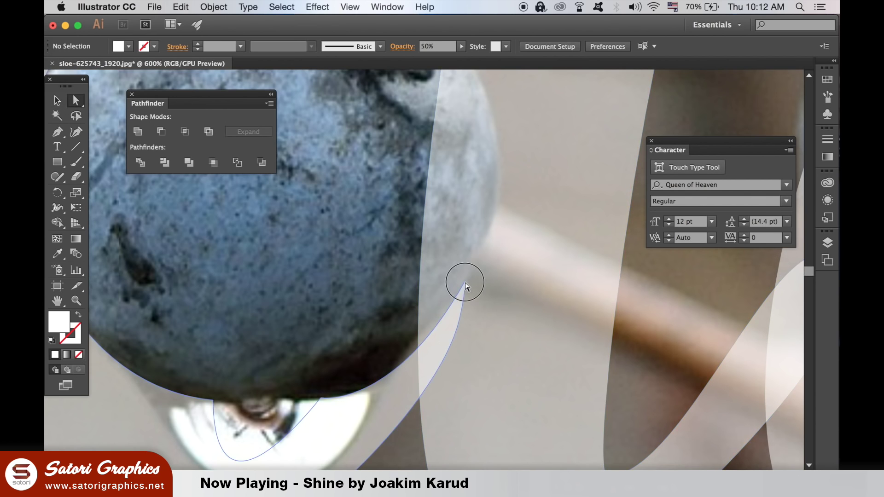
left_click_drag(397, 405, 410, 386)
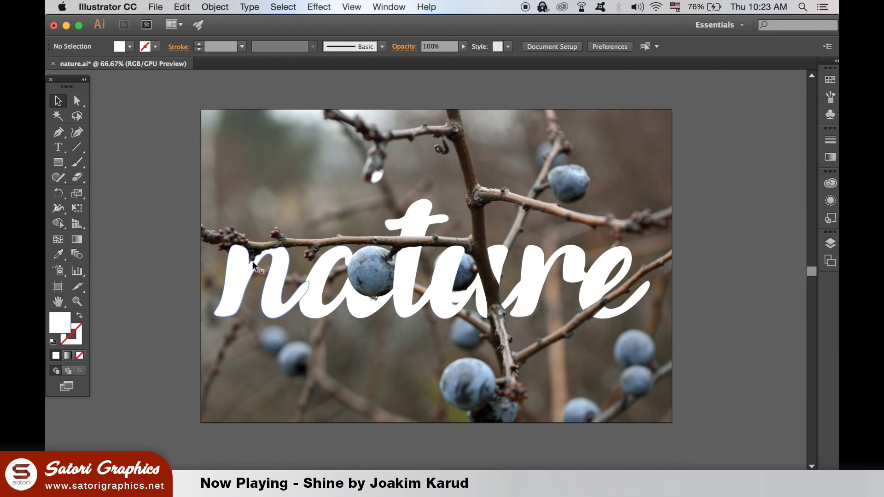
Examine how the branches and berries overlap the letters in the finished nature.ai artwork
scroll(253, 261, "up", 4)
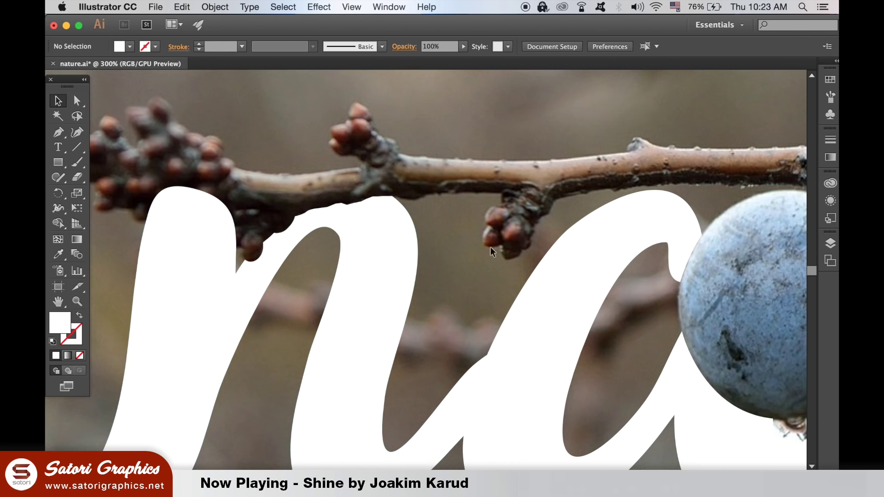
scroll(340, 214, "right", 5)
scroll(774, 347, "down", 1)
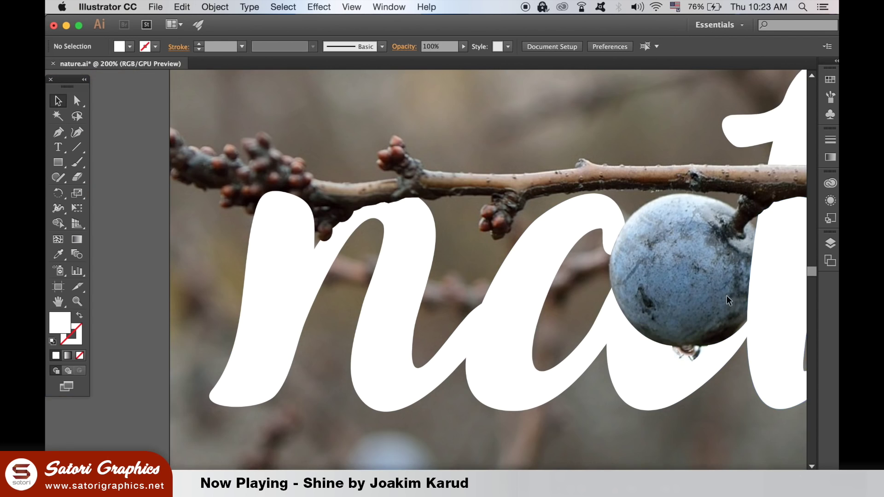
left_click_drag(764, 305, 542, 290)
left_click_drag(619, 302, 493, 308)
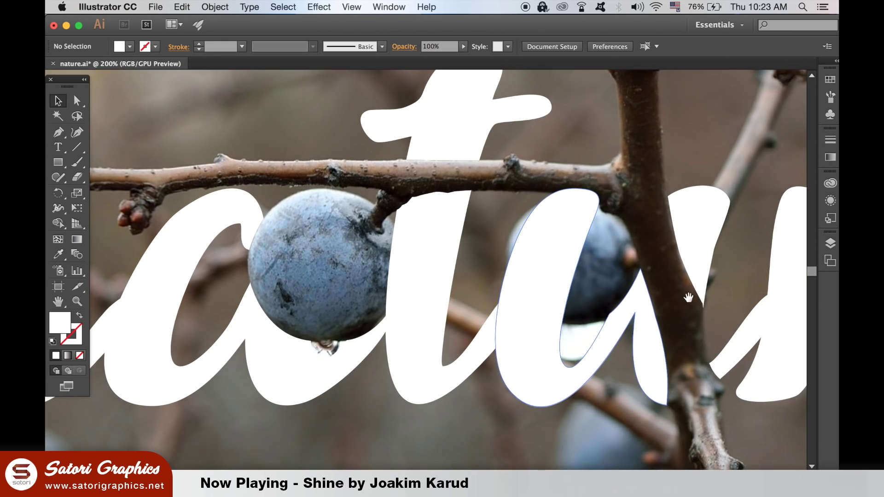
scroll(689, 296, "up", 2)
scroll(688, 296, "right", 1)
scroll(624, 281, "down", 4)
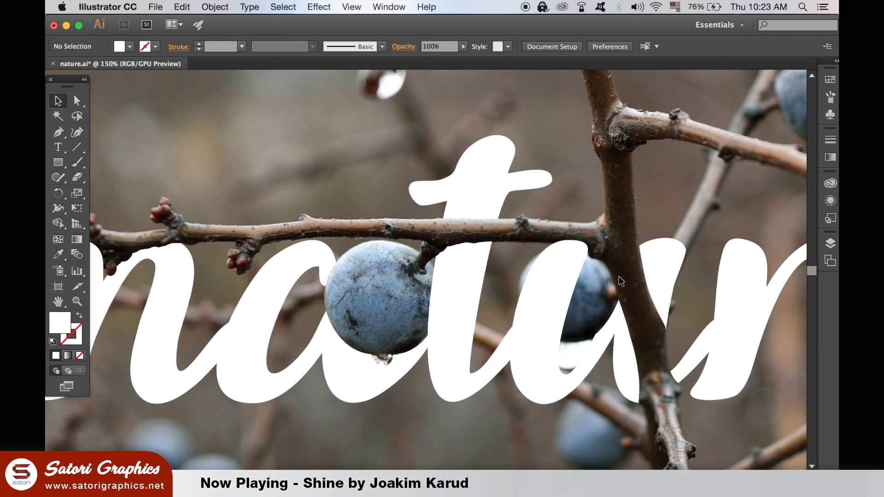
scroll(447, 227, "right", 3)
scroll(439, 221, "up", 3)
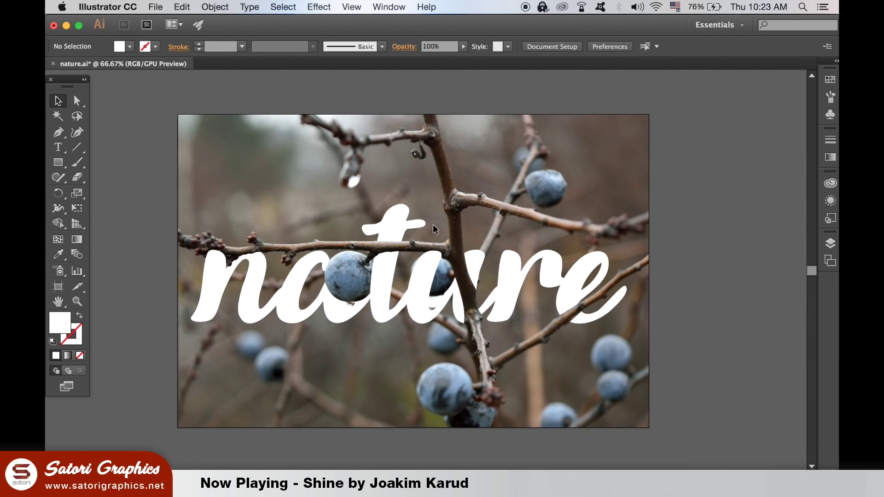
Fill the lower part of the letter t with a linear white-to-black gradient at a 90° angle
scroll(433, 231, "down", 1)
scroll(432, 231, "left", 2)
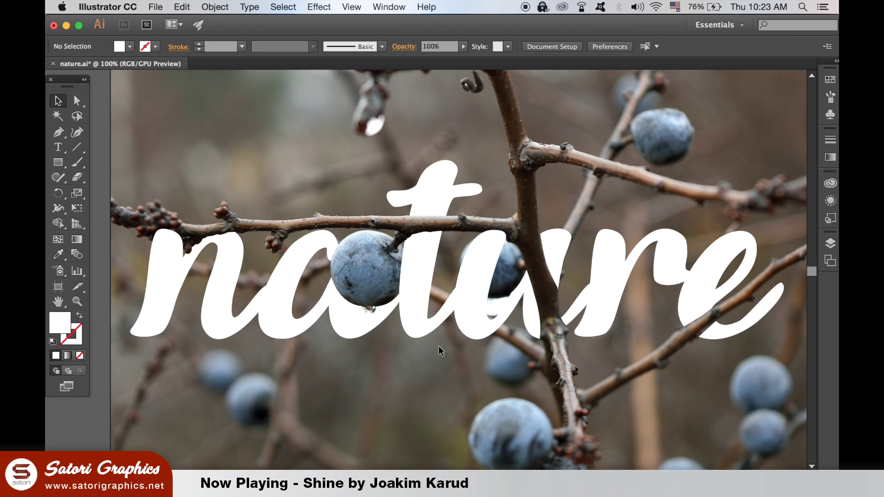
left_click(415, 255)
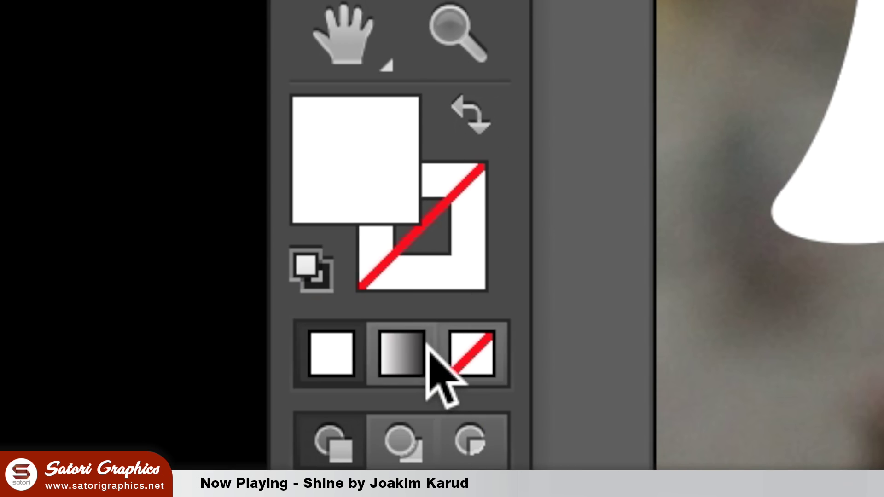
left_click(412, 350)
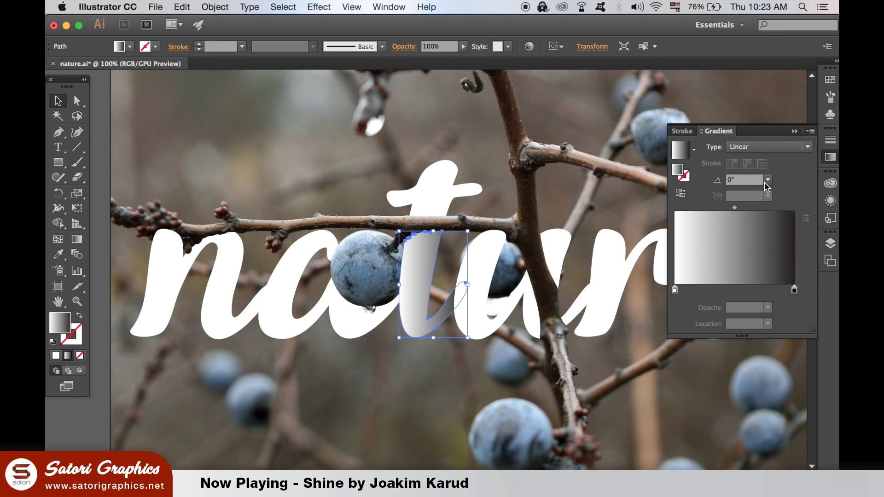
left_click(767, 179)
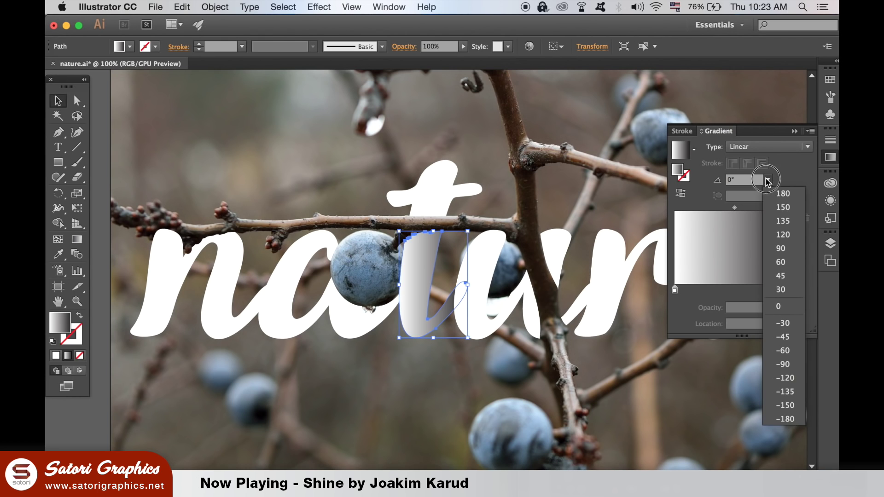
left_click(780, 238)
Shift the gradient's midpoint to 87% toward the dark end and add a white stop between the two ends
left_click_drag(740, 210, 786, 210)
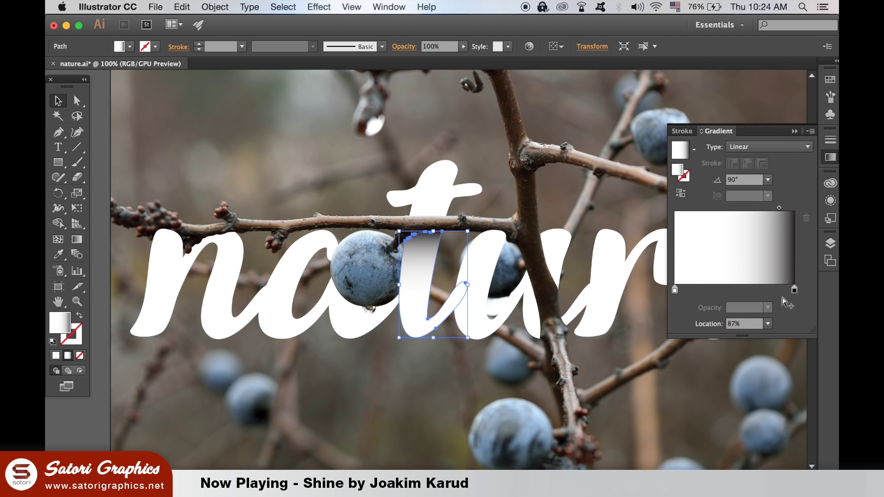
left_click(731, 290)
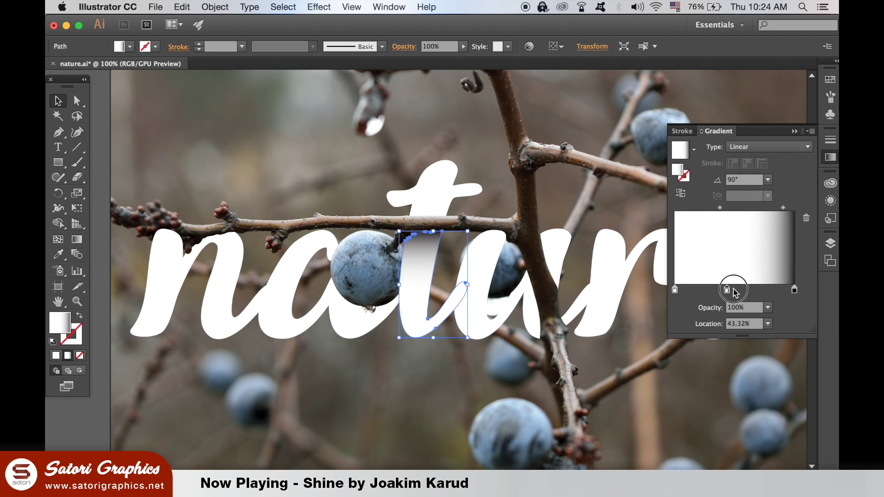
left_click_drag(733, 288, 758, 290)
Recolour the gradient's dark end stop in CMYK as near-black with C 55, M 75 and Y 87, and darken its black component
double_click(794, 289)
left_click(789, 308)
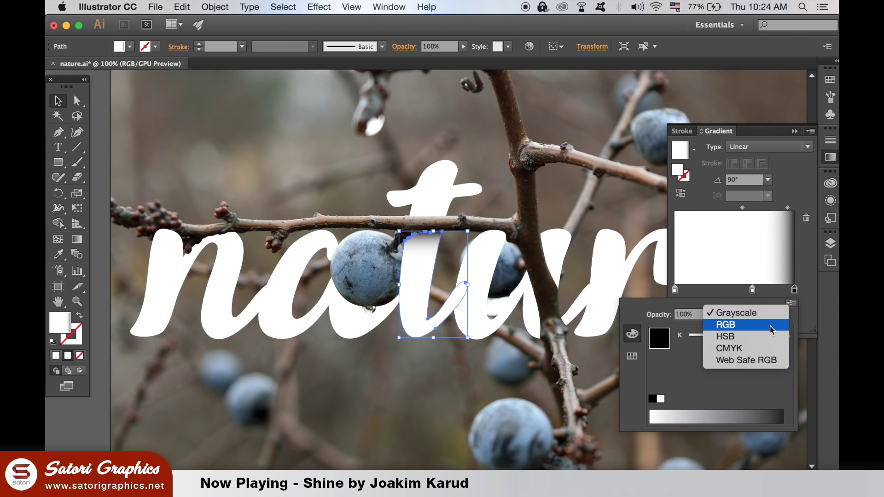
left_click(726, 349)
left_click(634, 358)
left_click(633, 336)
left_click(671, 414)
left_click_drag(691, 383, 754, 382)
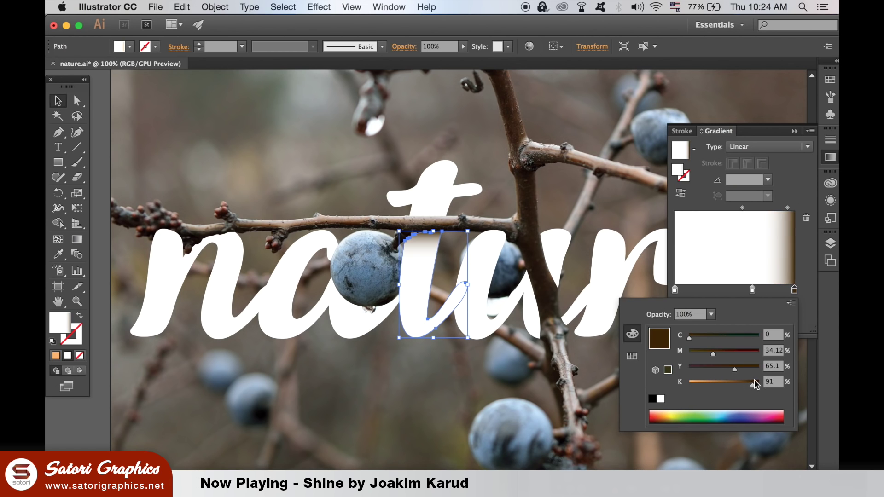
left_click(749, 367)
left_click(741, 351)
left_click(727, 335)
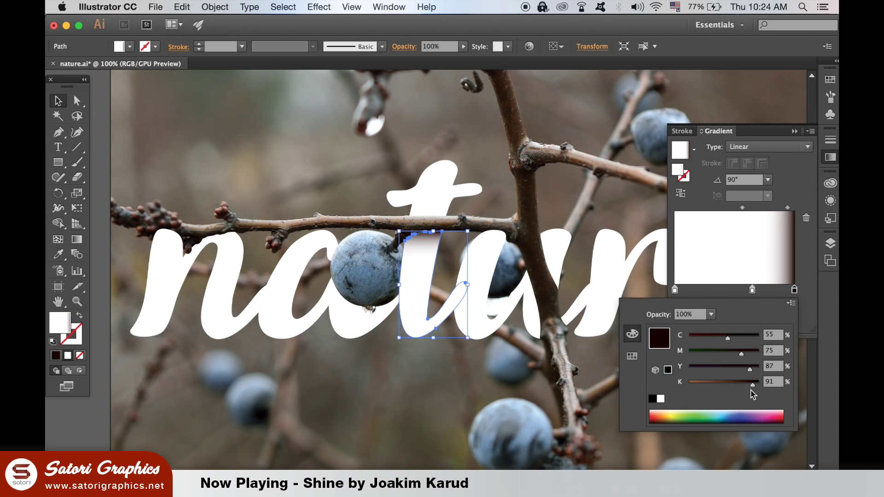
left_click_drag(751, 386, 756, 386)
Set the gradient angle on the lower part of the t to 100° and deselect the shape
left_click(798, 184)
left_click(716, 181)
type("100")
left_click(797, 178)
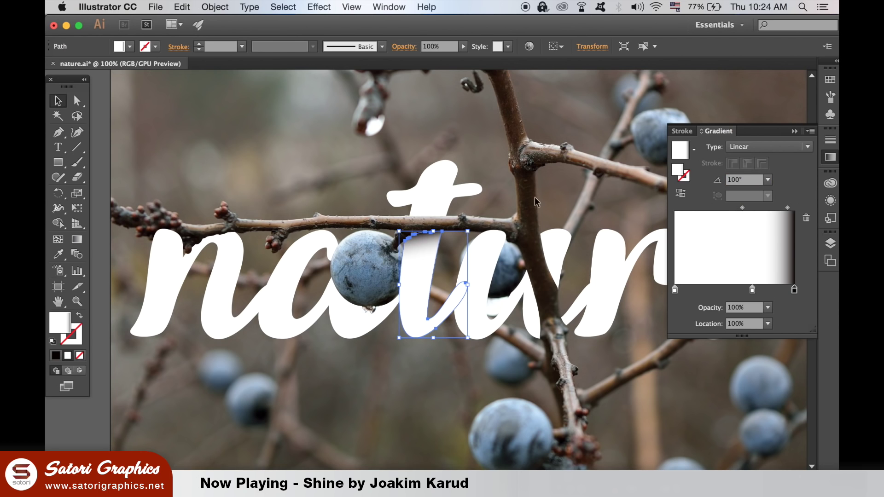
left_click(595, 214)
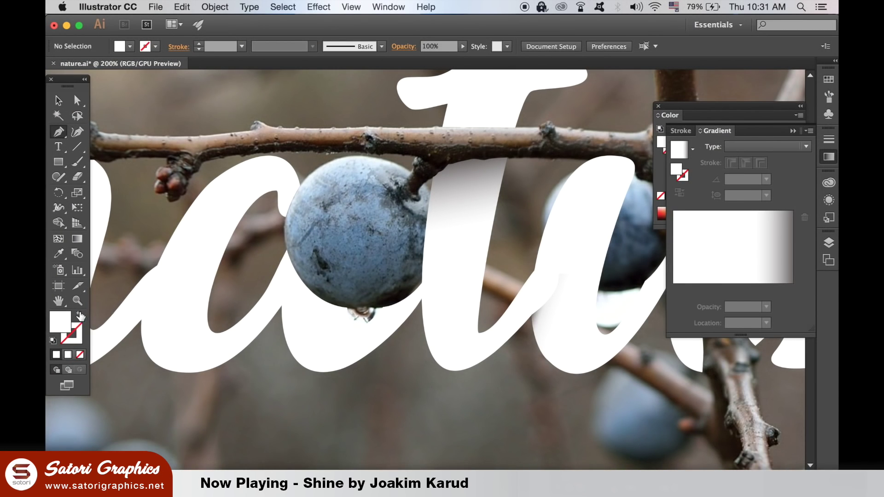
Trace the lower edge of the berry between the a and t with the Pen tool, using a white stroke and no fill
left_click(80, 315)
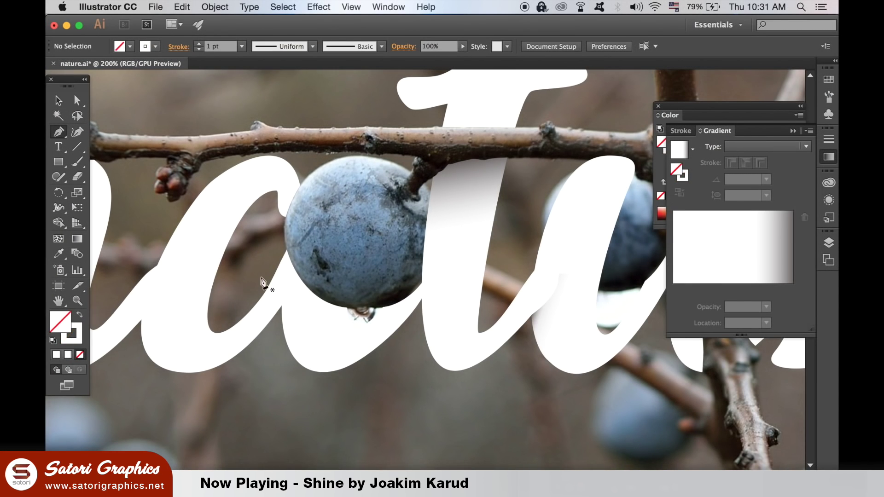
scroll(268, 283, "up", 2)
left_click_drag(310, 268, 248, 238)
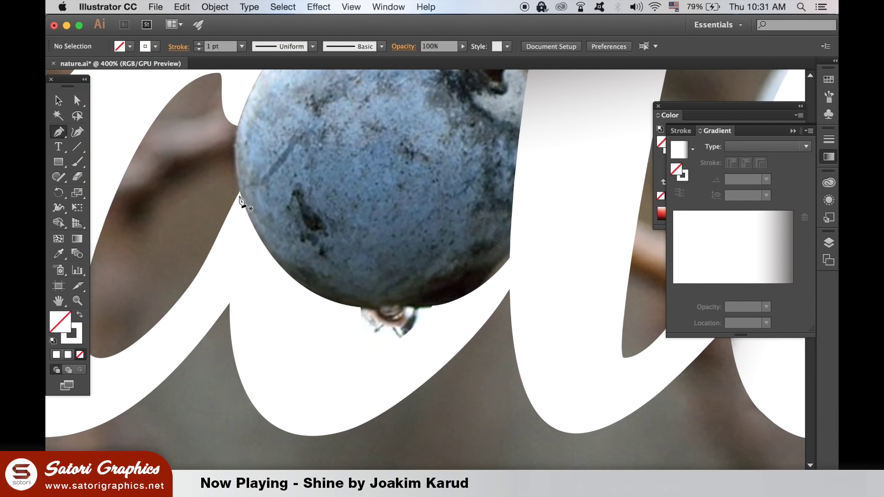
left_click_drag(256, 331, 257, 331)
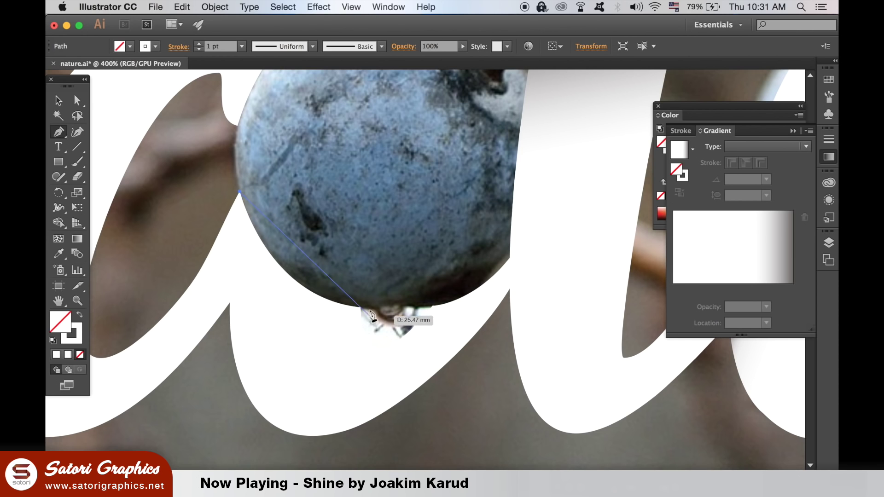
left_click_drag(361, 307, 437, 313)
left_click(361, 307)
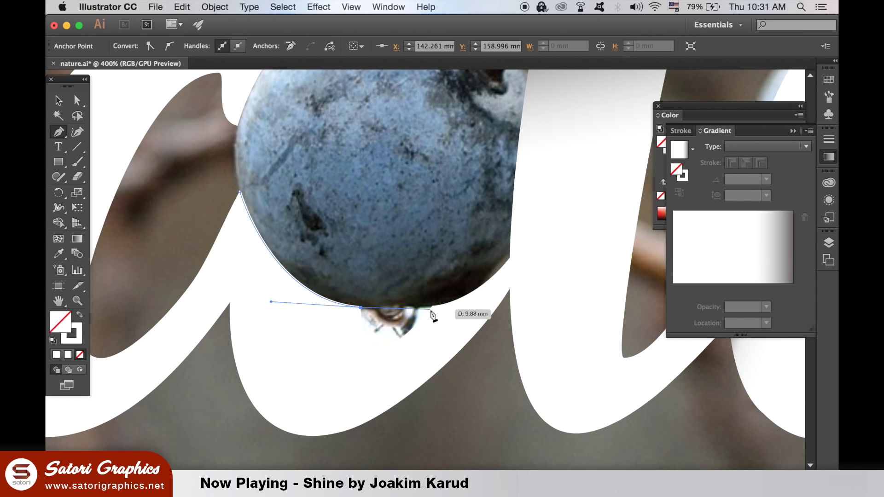
left_click_drag(433, 306, 536, 218)
left_click(510, 257)
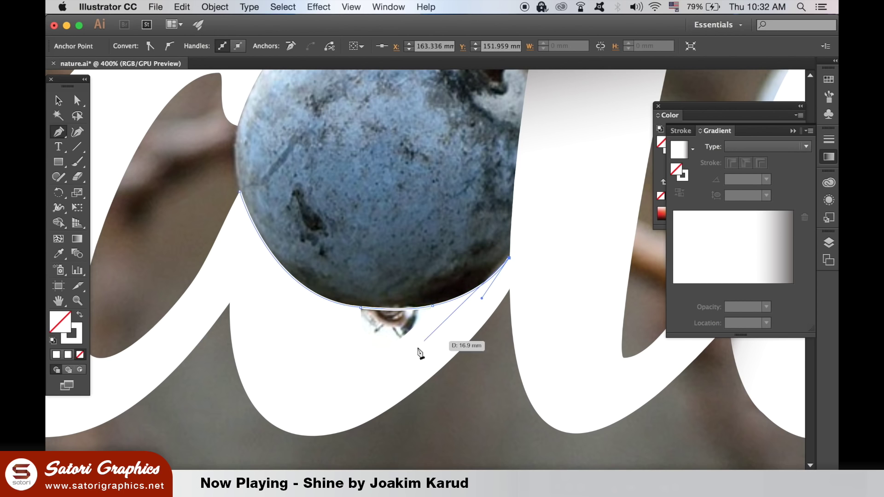
Close the path with a curve beneath the berry to form a crescent-shaped shadow across the letter a, and adjust its curve handle
left_click_drag(374, 378, 275, 392)
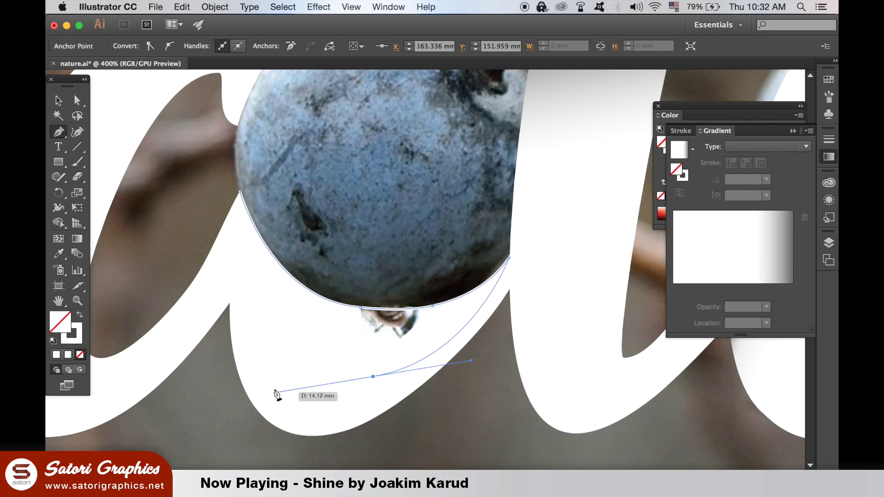
key("super+z")
left_click_drag(351, 355, 237, 346)
left_click(352, 355)
left_click_drag(241, 193, 244, 142)
left_click(77, 100)
left_click_drag(236, 424, 231, 433)
key("super+0")
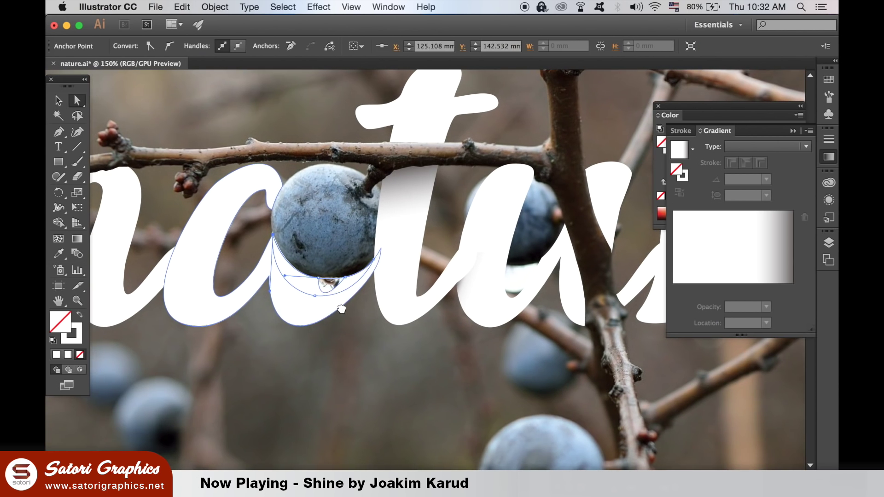
Fill the crescent shape below the berry with dark grey #302f2e and no stroke
left_click(57, 100)
left_click(80, 316)
double_click(60, 321)
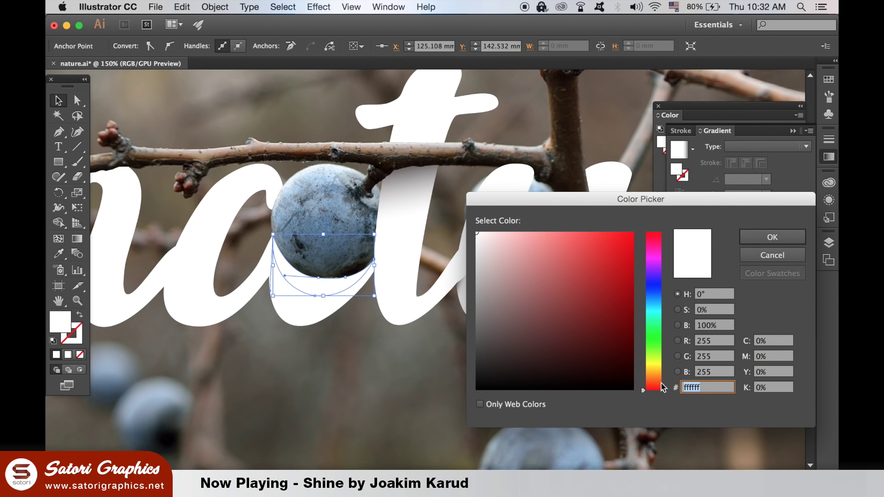
left_click_drag(662, 388, 661, 375)
left_click_drag(484, 357, 483, 360)
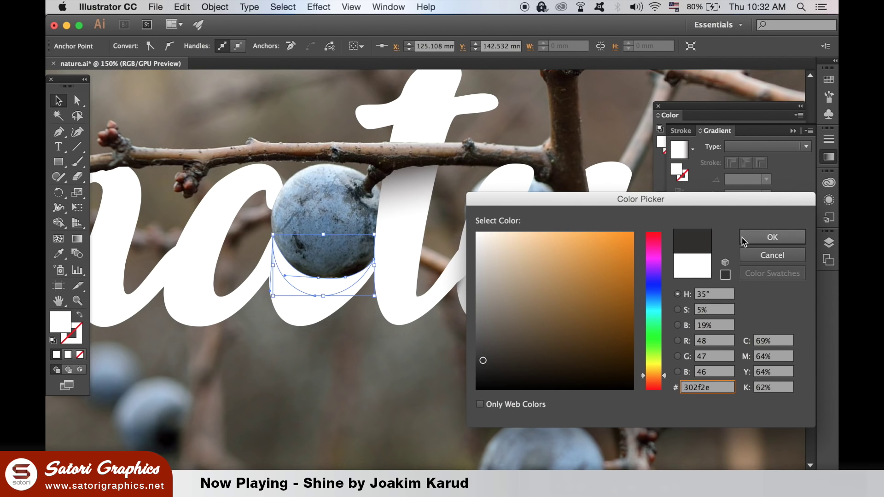
left_click(743, 241)
left_click(256, 122)
Apply a previewed Gaussian Blur to the dark crescent below the berry, reducing the radius until it looks like a soft shadow
left_click_drag(257, 123, 308, 168)
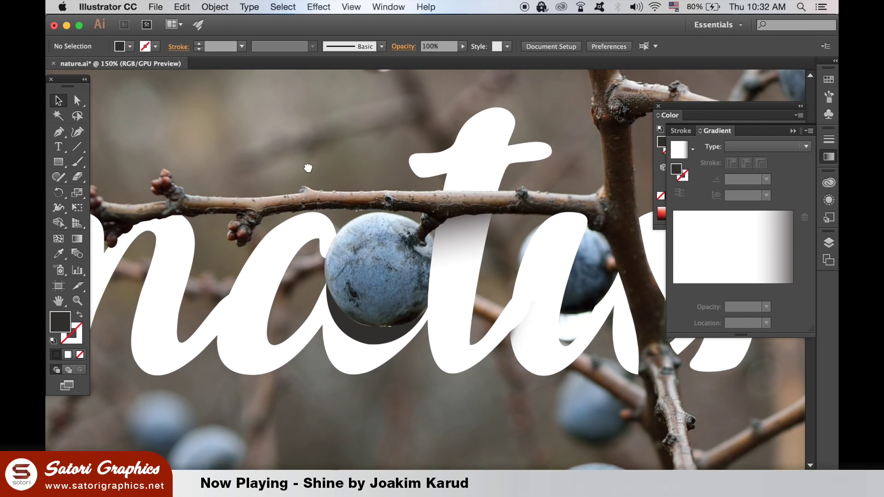
scroll(397, 324, "up", 3)
scroll(270, 314, "down", 3)
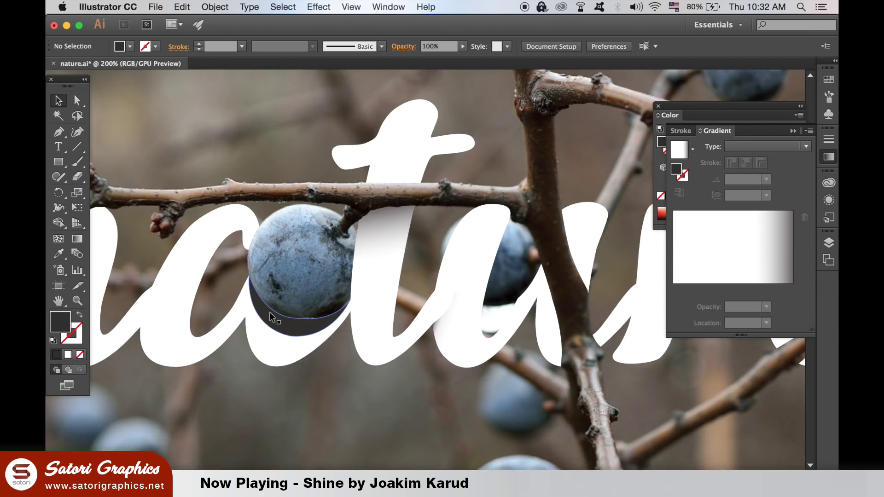
scroll(271, 313, "down", 3)
left_click(382, 306)
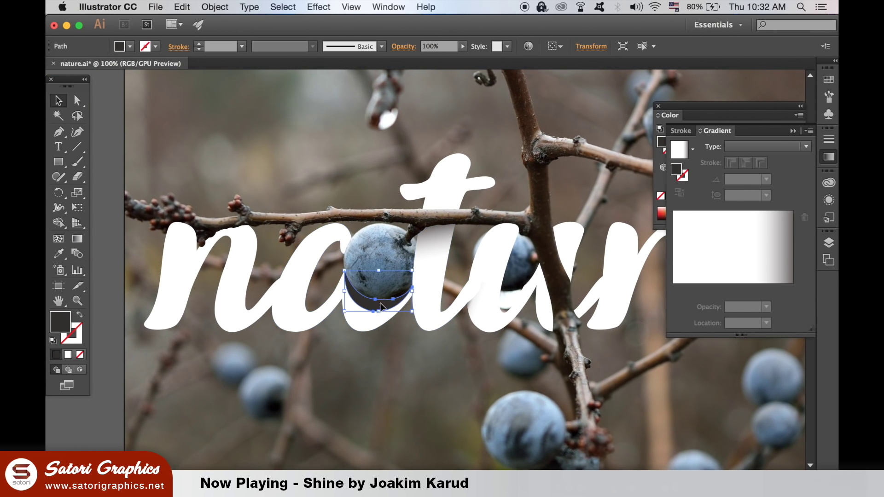
left_click(330, 6)
mouse_move(460, 244)
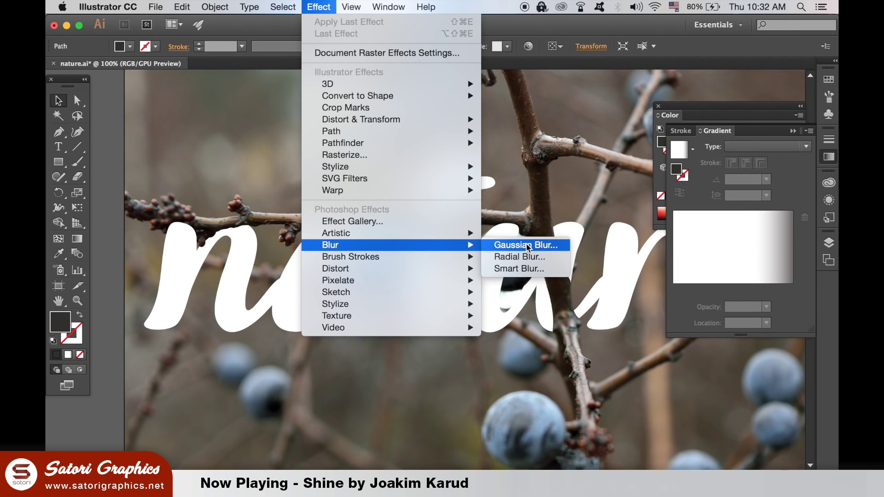
left_click(703, 216)
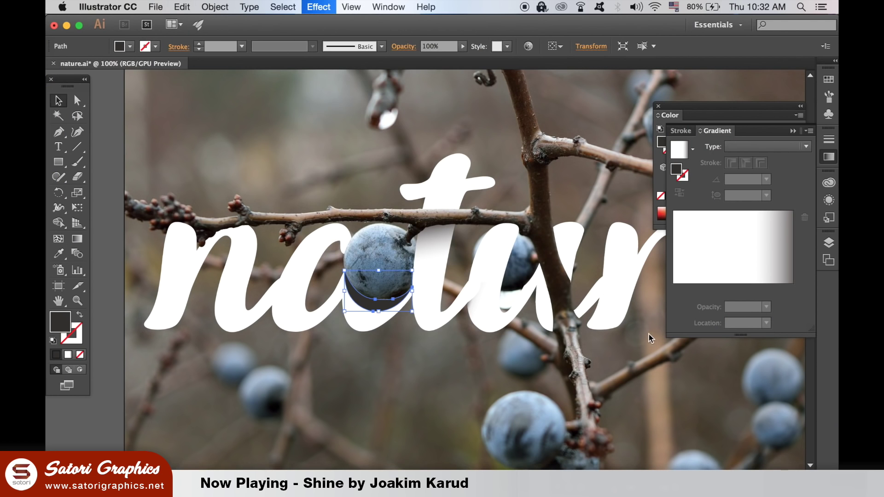
left_click(592, 263)
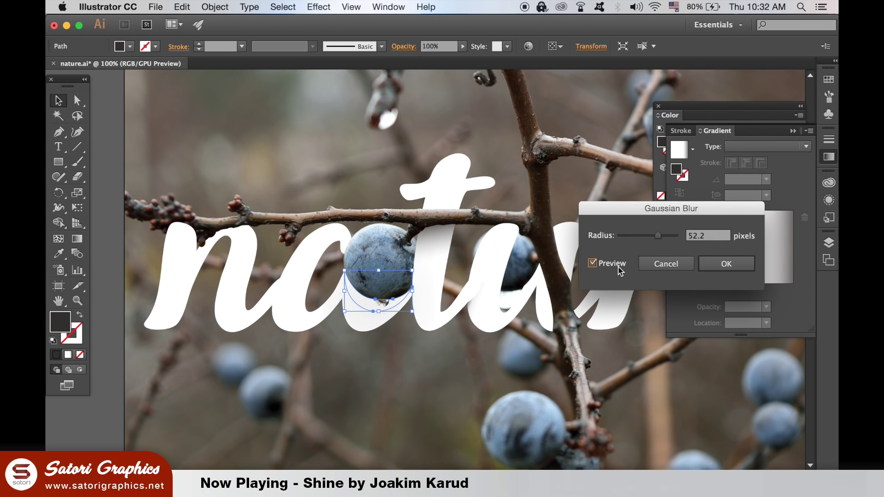
left_click_drag(658, 235, 634, 236)
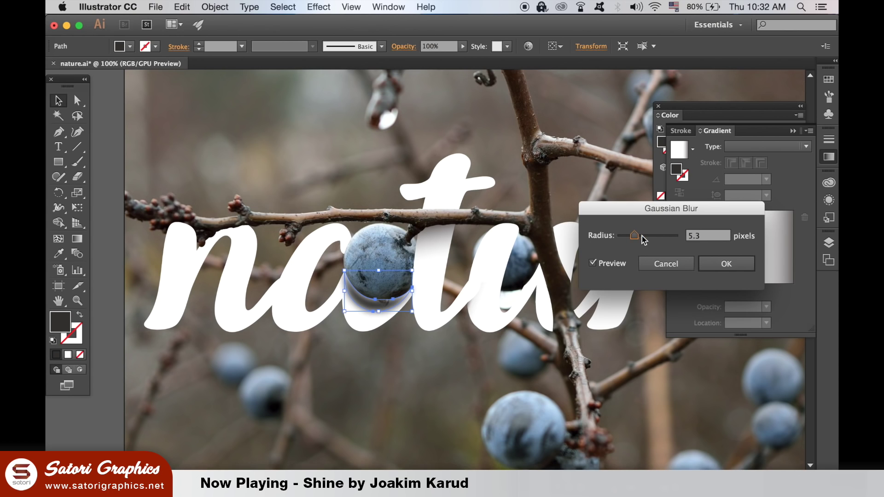
left_click(643, 236)
left_click(707, 260)
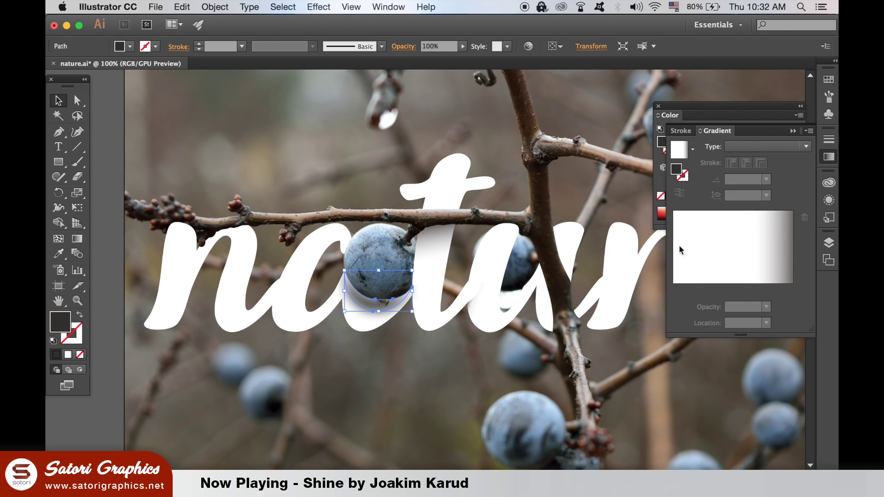
Set the opacity of the blurred berry shadow to 65% and deselect it
left_click(463, 46)
left_click(444, 56)
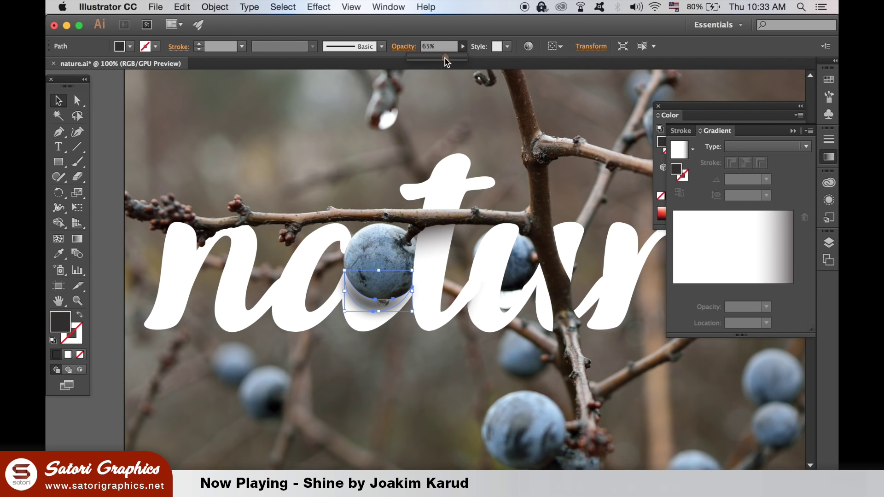
left_click(406, 115)
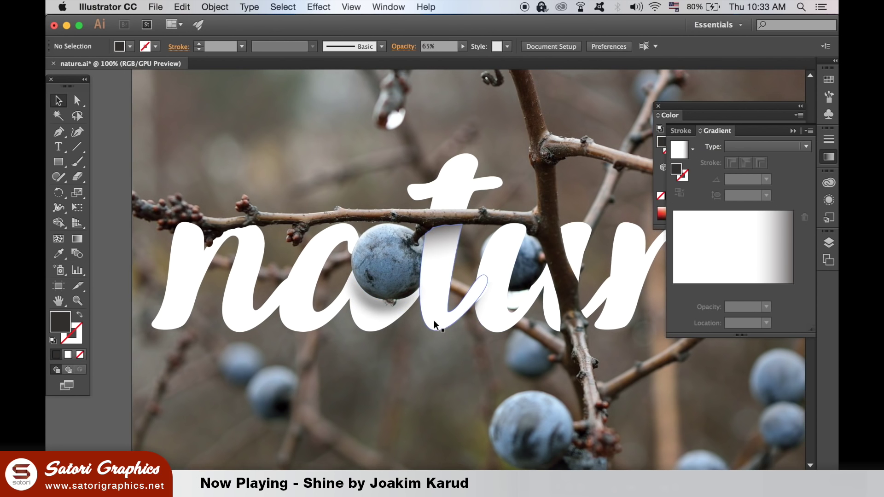
scroll(434, 324, "down", 3)
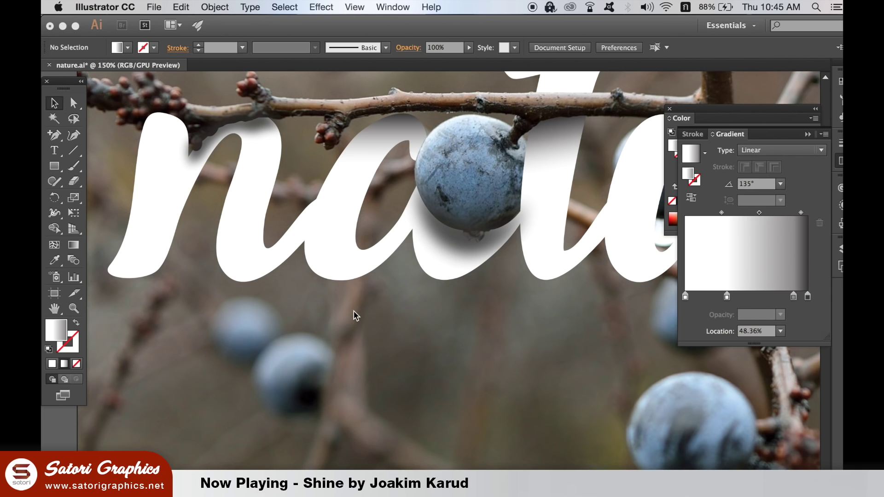
Draw a closed, curved sliver with the Pen tool where the n's tail meets the letter a, using no fill and a white 1 pt stroke
left_click_drag(55, 135, 86, 138)
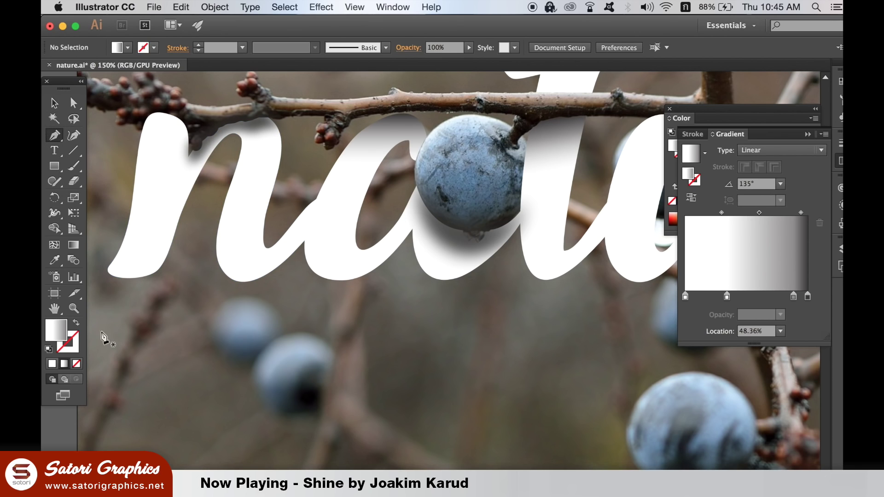
left_click(51, 364)
left_click(75, 322)
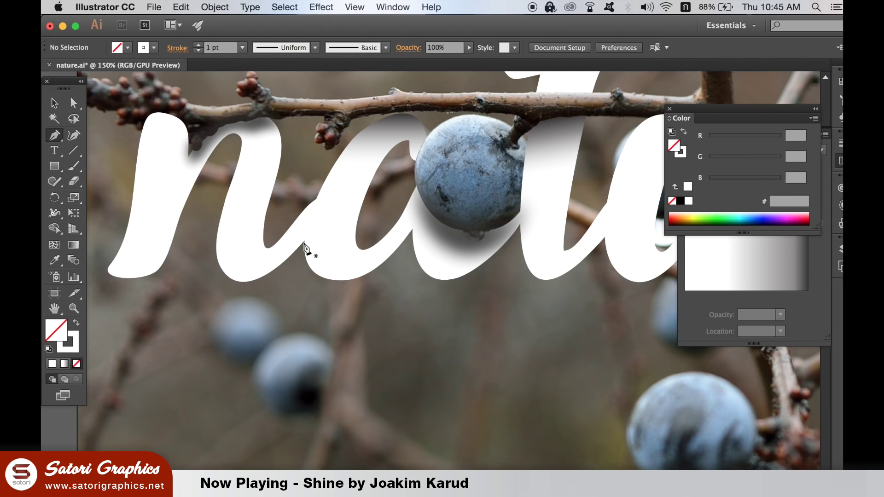
scroll(305, 247, "up", 4)
left_click_drag(278, 261, 250, 347)
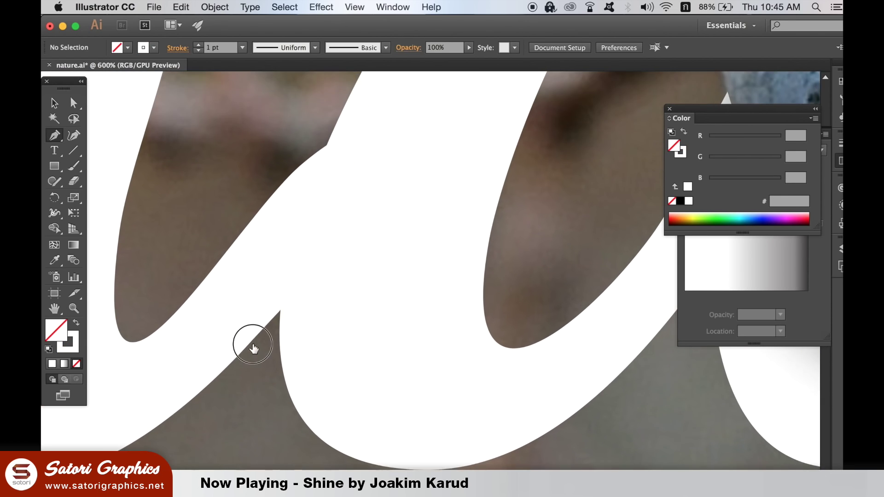
left_click(249, 347)
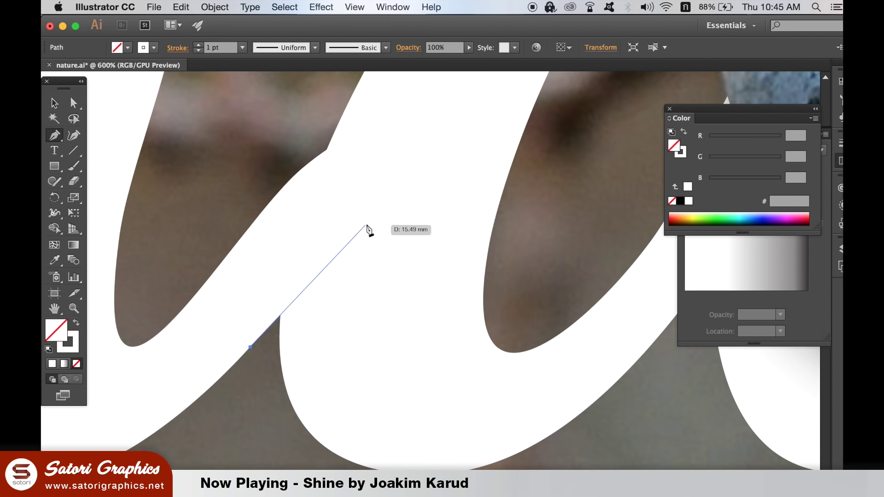
left_click_drag(368, 203, 397, 149)
left_click(368, 203)
left_click_drag(392, 249, 436, 174)
left_click_drag(275, 377, 203, 429)
left_click(275, 376)
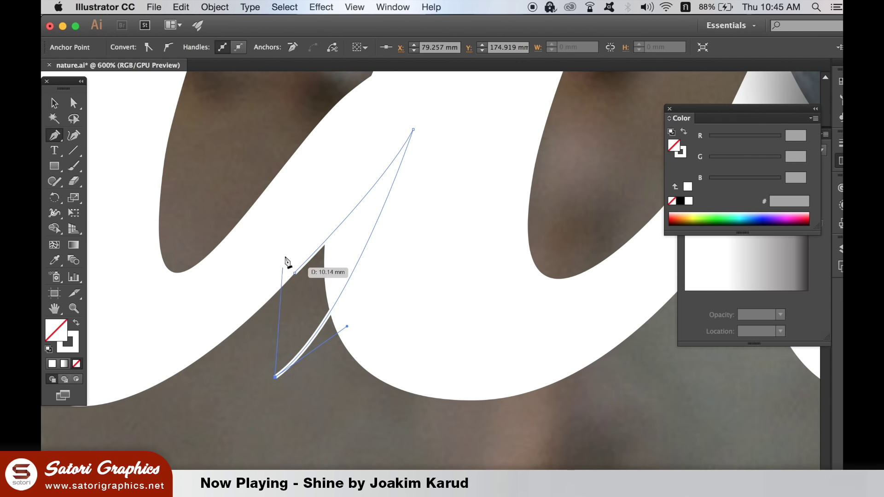
left_click(295, 273)
Swap the sliver's fill and stroke so it has a white fill and no stroke
scroll(294, 274, "down", 2)
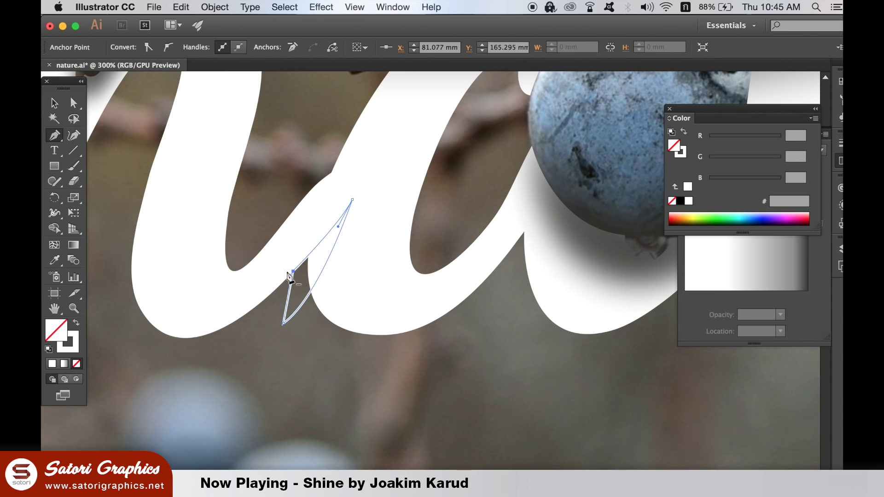
left_click(76, 323)
left_click_drag(272, 227, 221, 317)
scroll(285, 299, "down", 1)
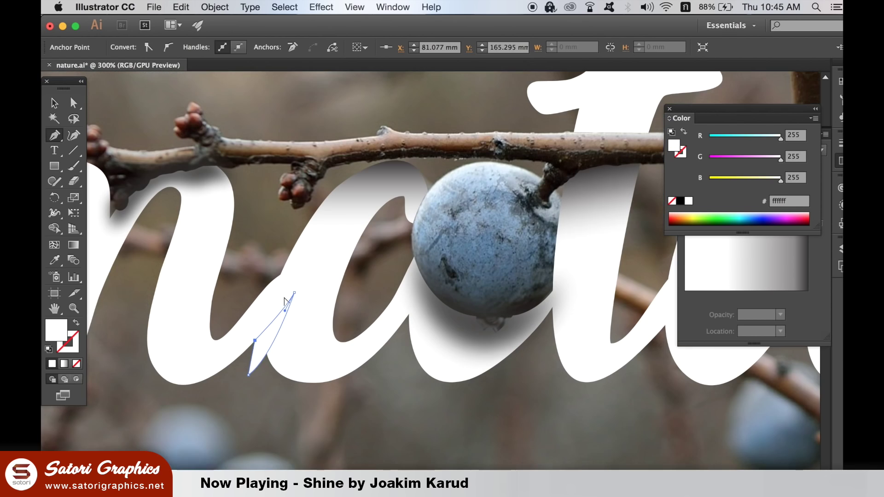
Subtract the sliver from the letter a with Pathfinder's Minus Front and deselect the result
left_click(390, 6)
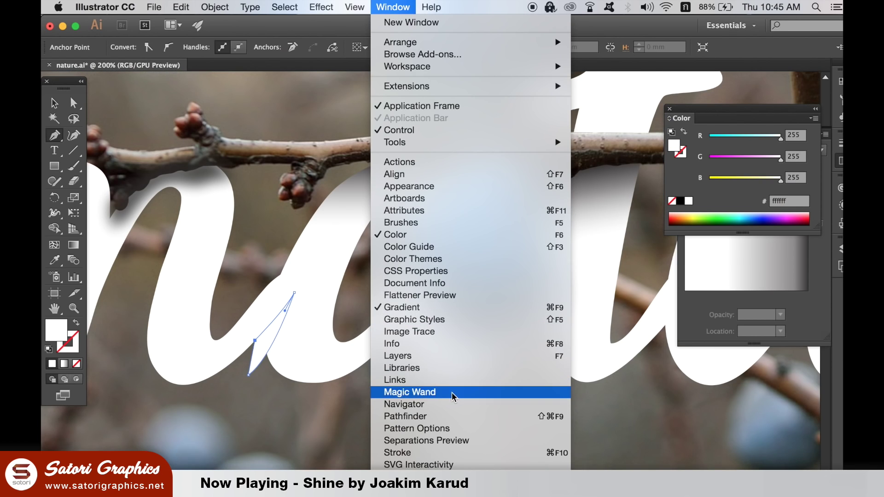
left_click(450, 415)
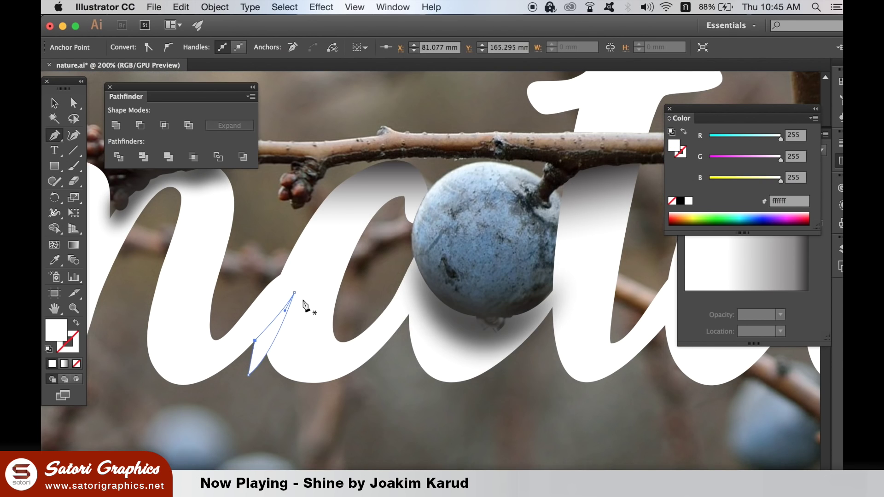
key("v")
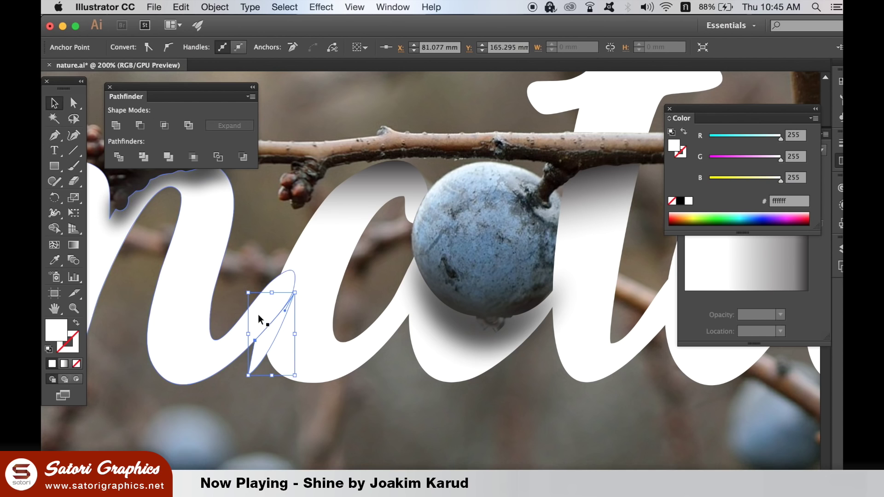
left_click(321, 355, "shift")
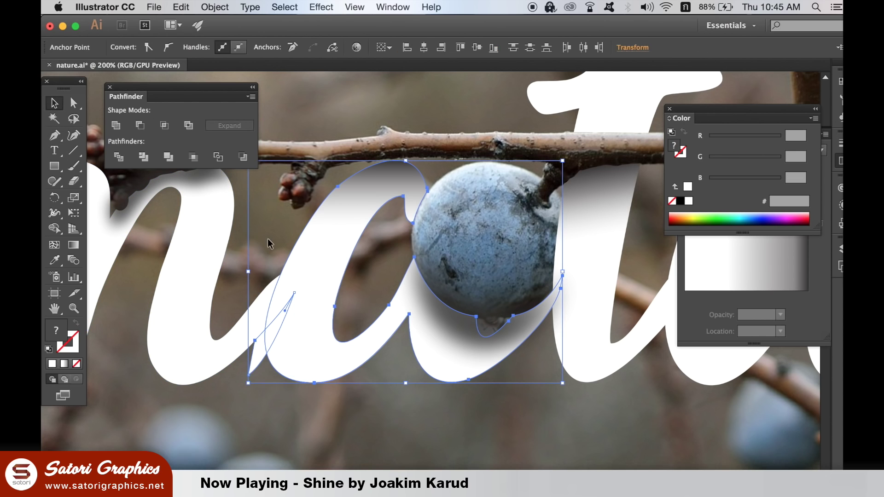
left_click(143, 126)
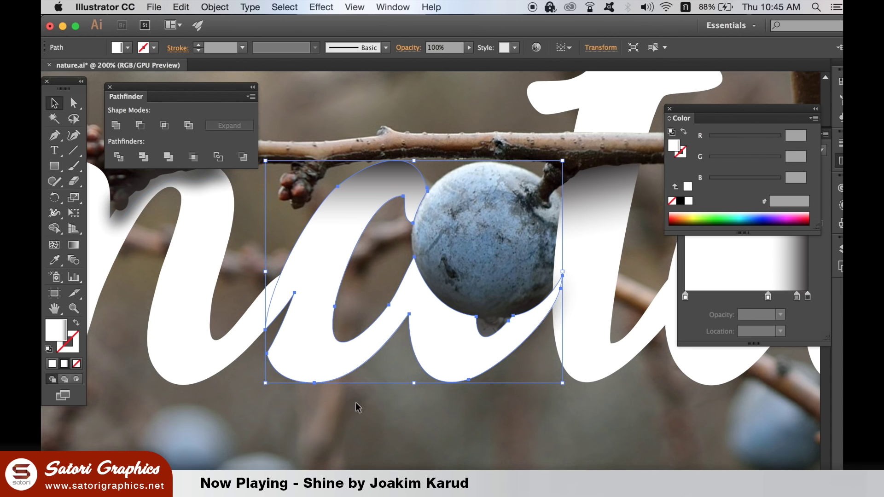
left_click(369, 417)
key("super+1")
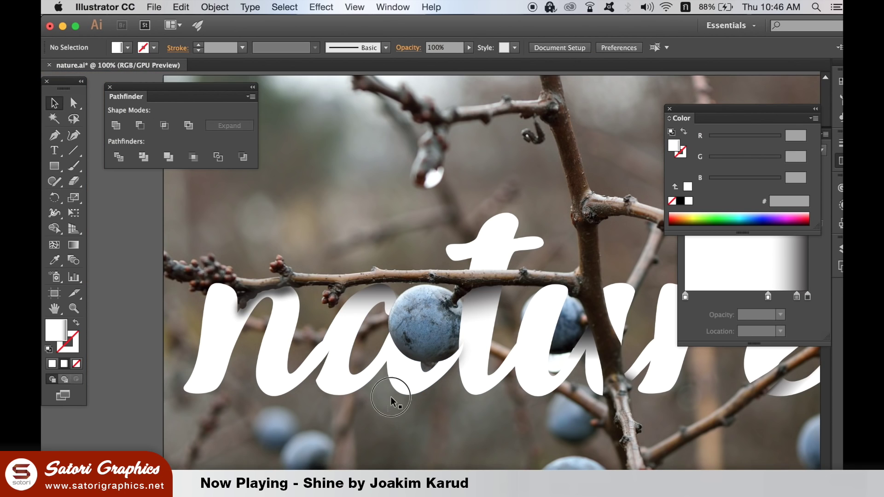
left_click(405, 392)
left_click(419, 435)
scroll(415, 417, "down", 2)
left_click_drag(444, 418, 435, 316)
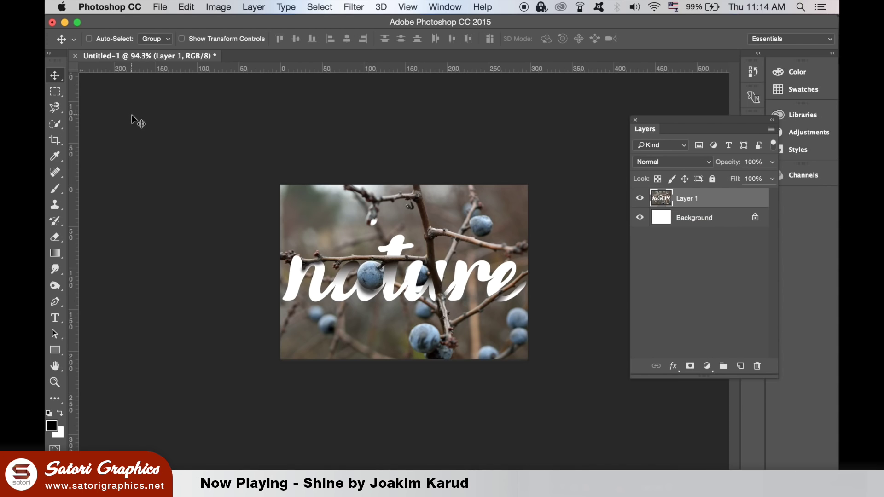
In Photoshop, create a new layer above the nature artwork and fill it with black #000000
left_click(254, 6)
mouse_move(276, 22)
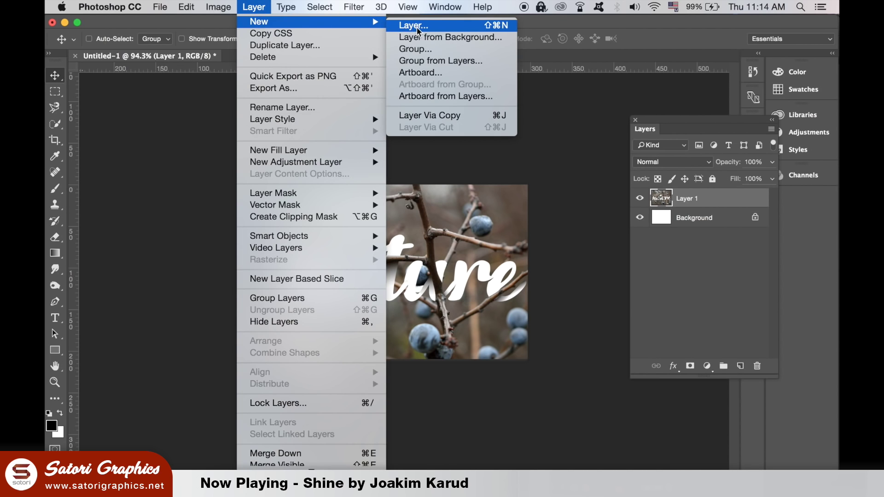
left_click(381, 116)
key("Return")
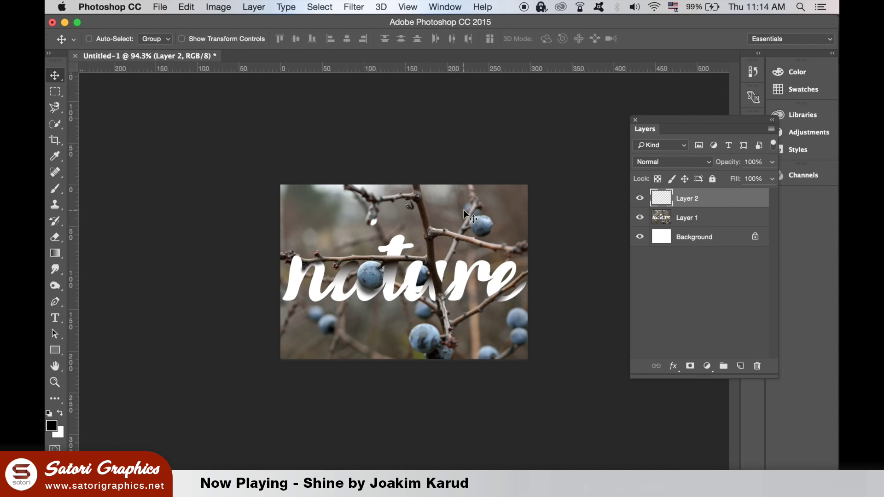
left_click(52, 427)
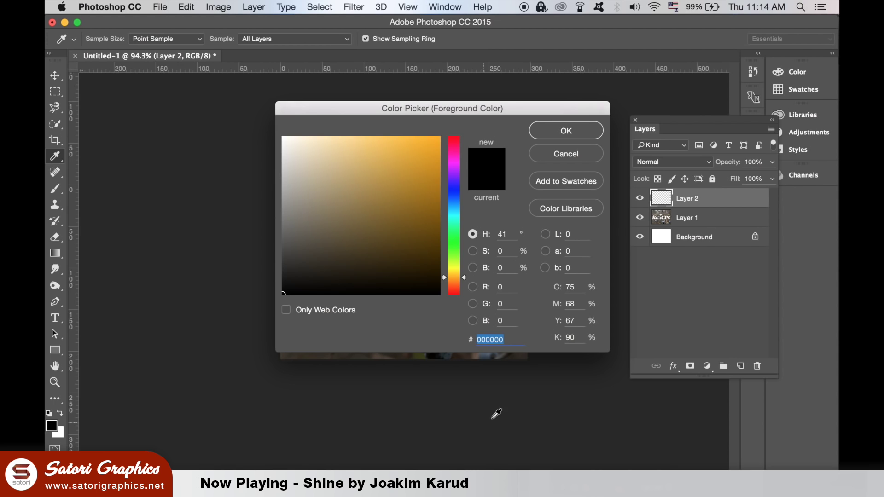
left_click(572, 131)
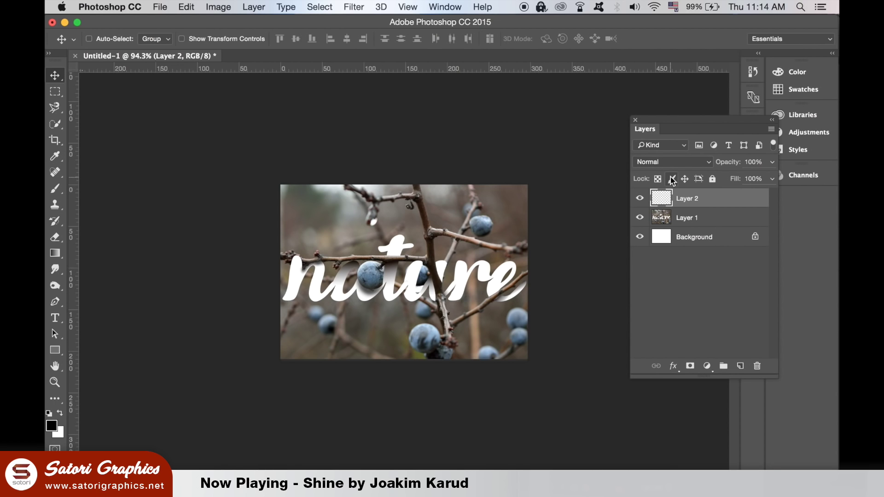
key("alt+BackSpace")
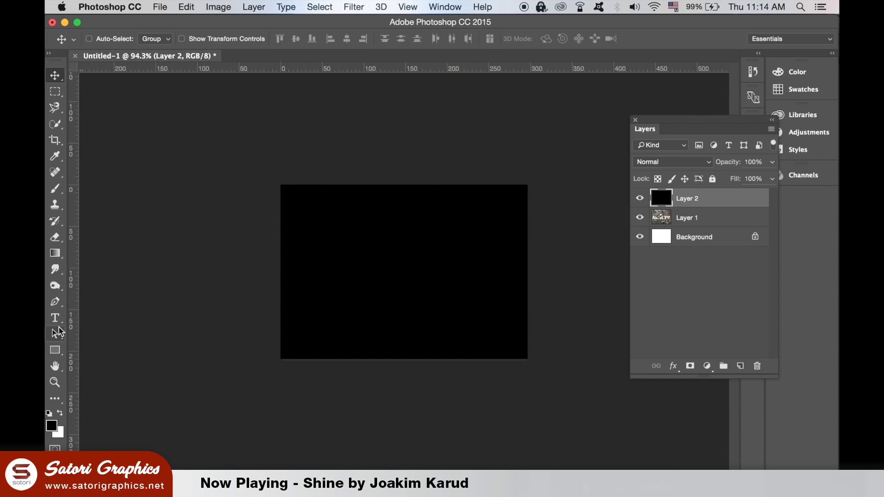
Render a Lens Flare on the black layer with 139% brightness and the 35mm Prime lens type
left_click(329, 11)
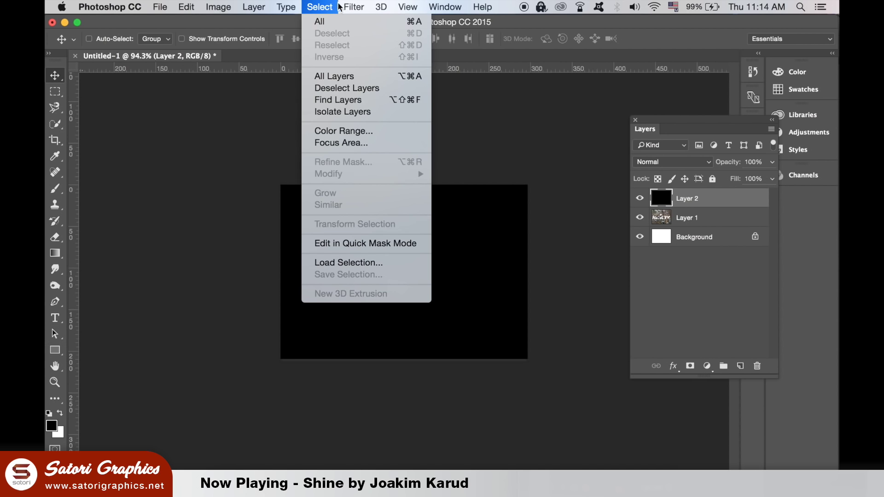
mouse_move(354, 7)
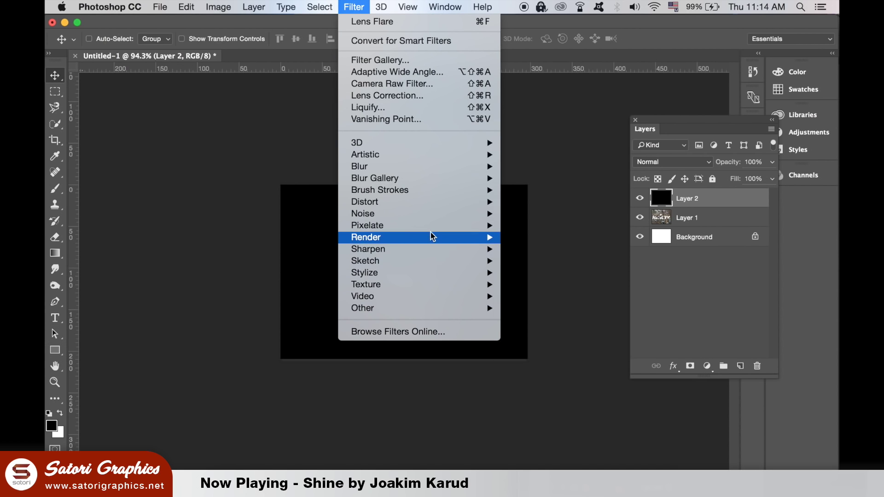
mouse_move(432, 237)
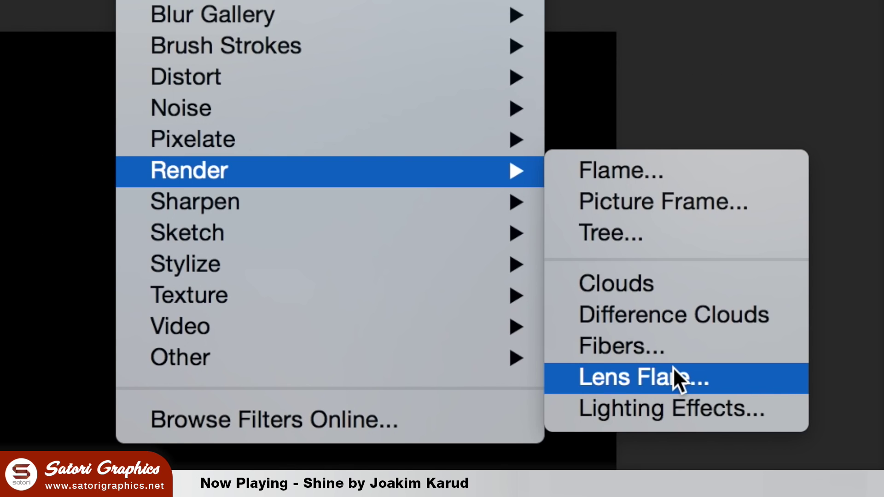
left_click(673, 377)
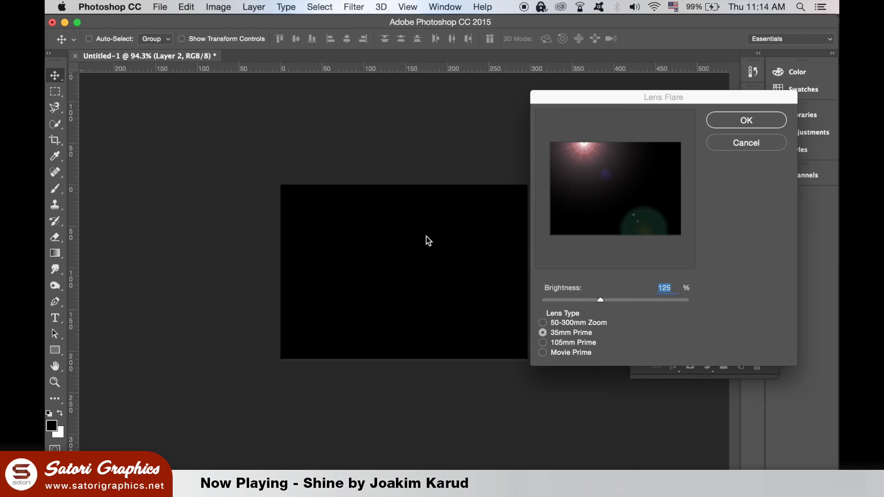
left_click_drag(600, 300, 607, 300)
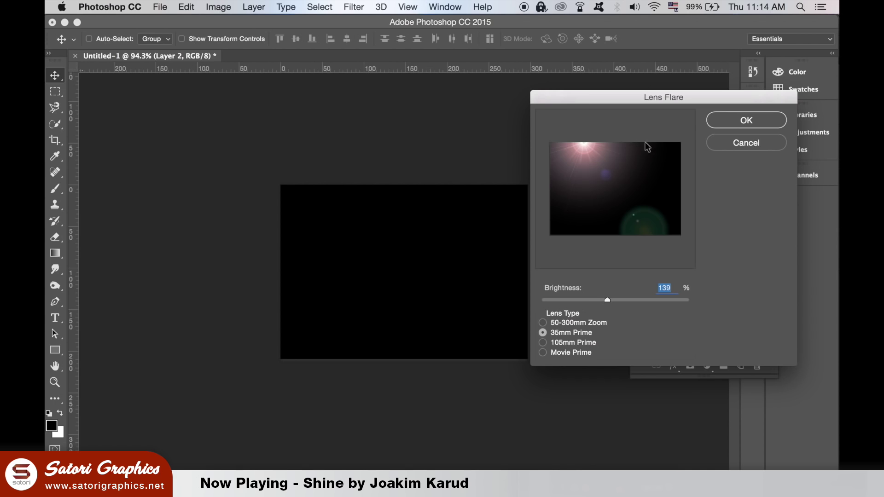
left_click(714, 125)
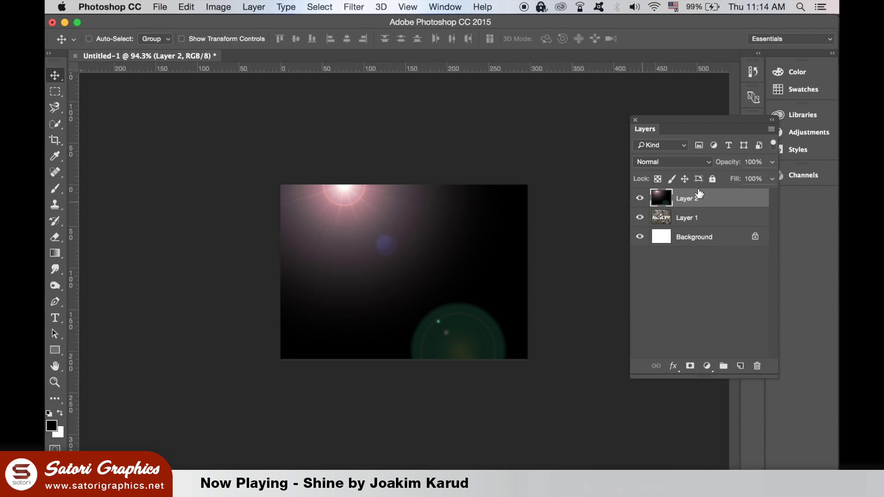
Open the blend mode choices for the lens flare layer
left_click(701, 162)
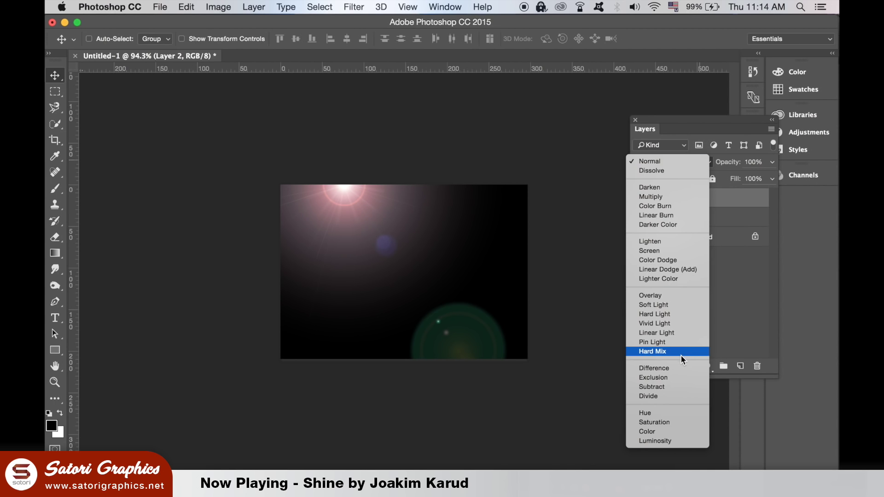